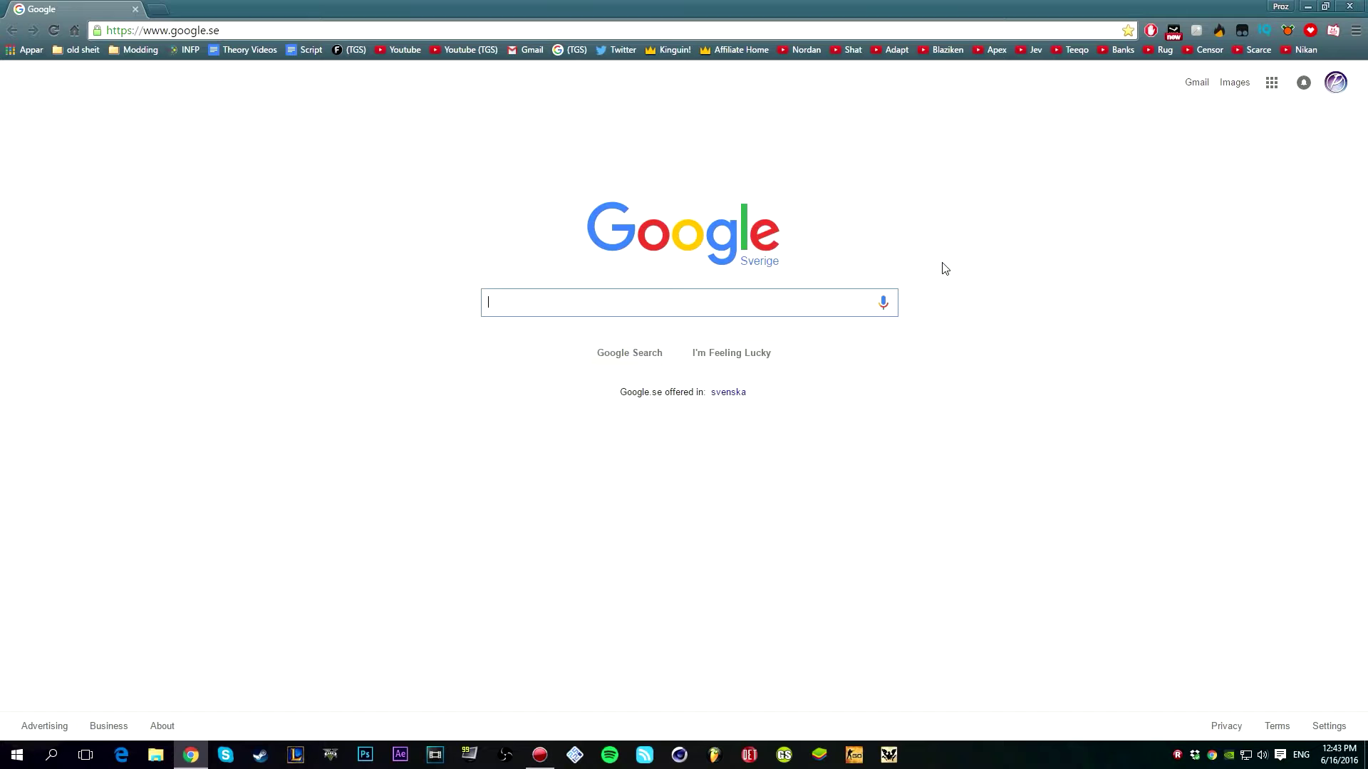
# Search Google for 'audacity' and open the official Audacity® site at audacityteam.org
pyautogui.write('audacity')
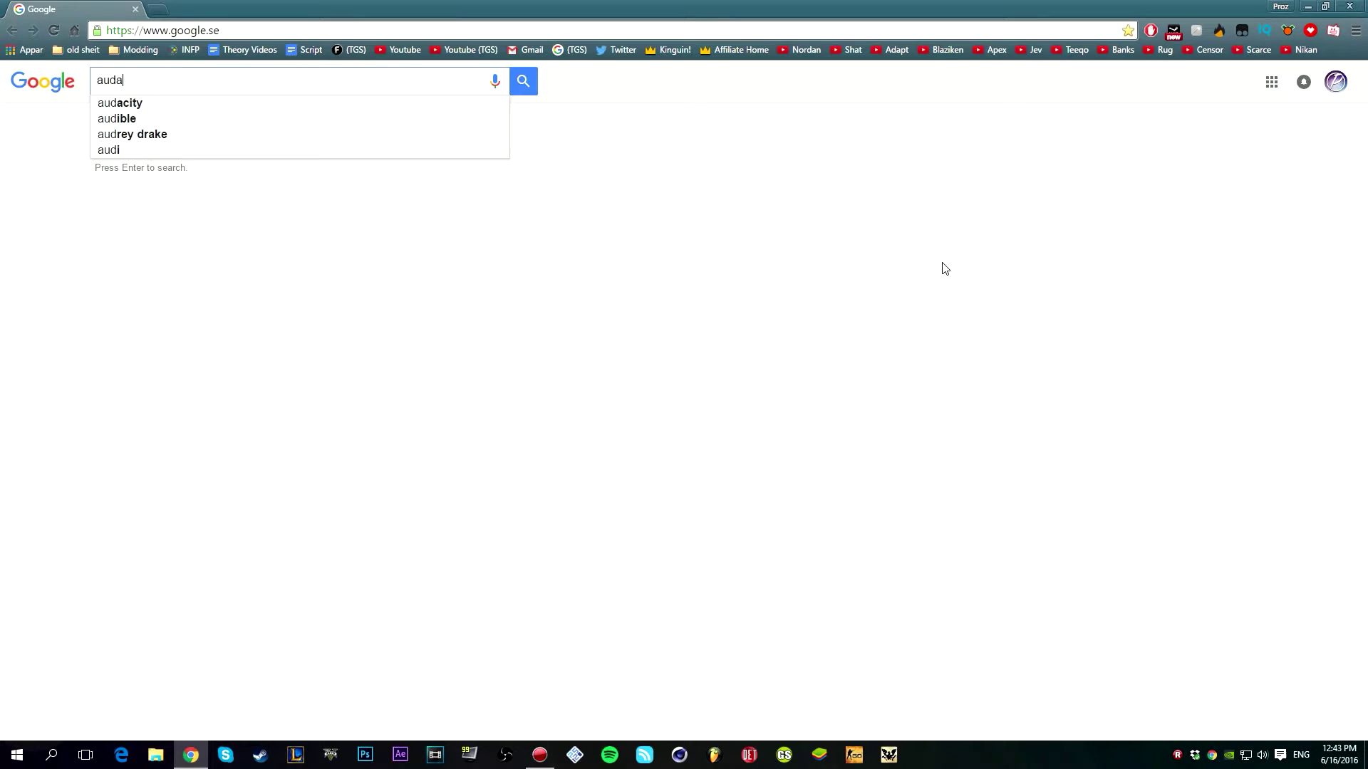
pyautogui.press('Return')
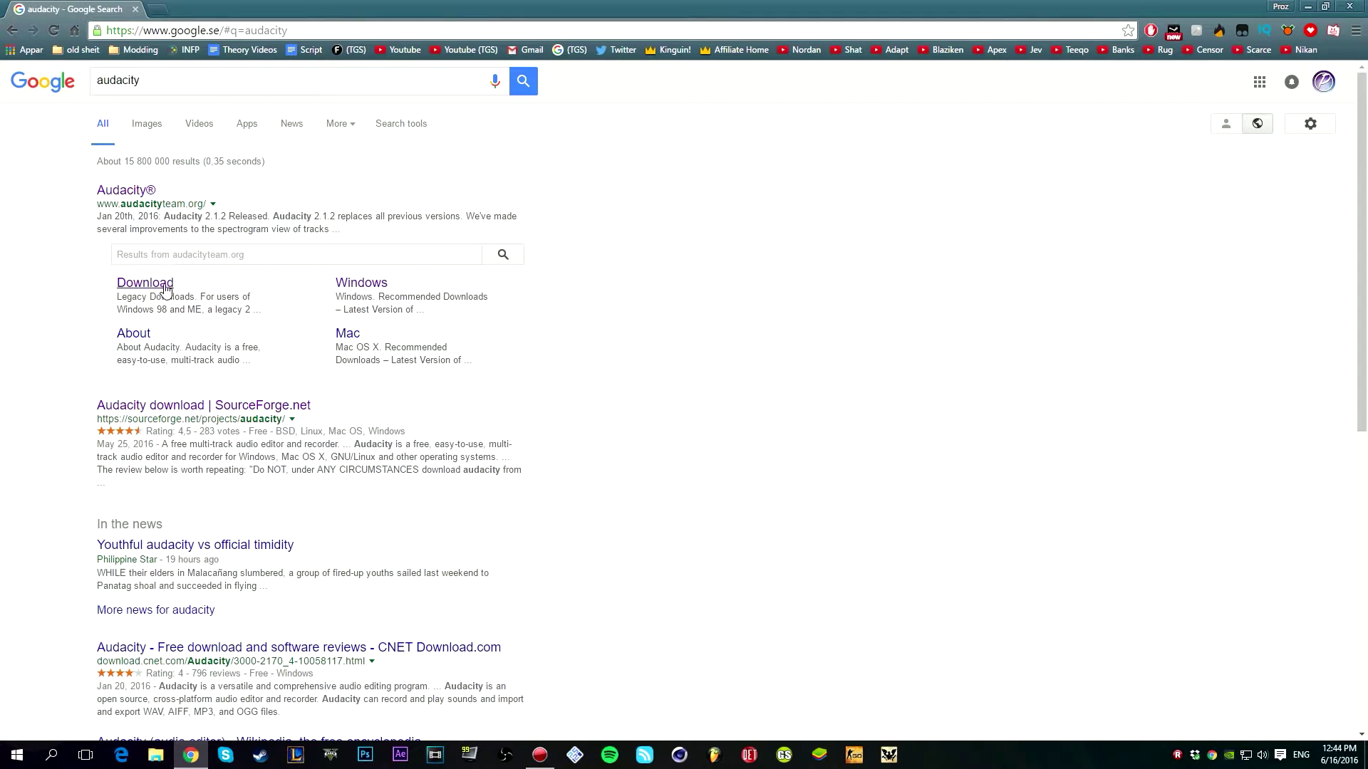
pyautogui.click(140, 189)
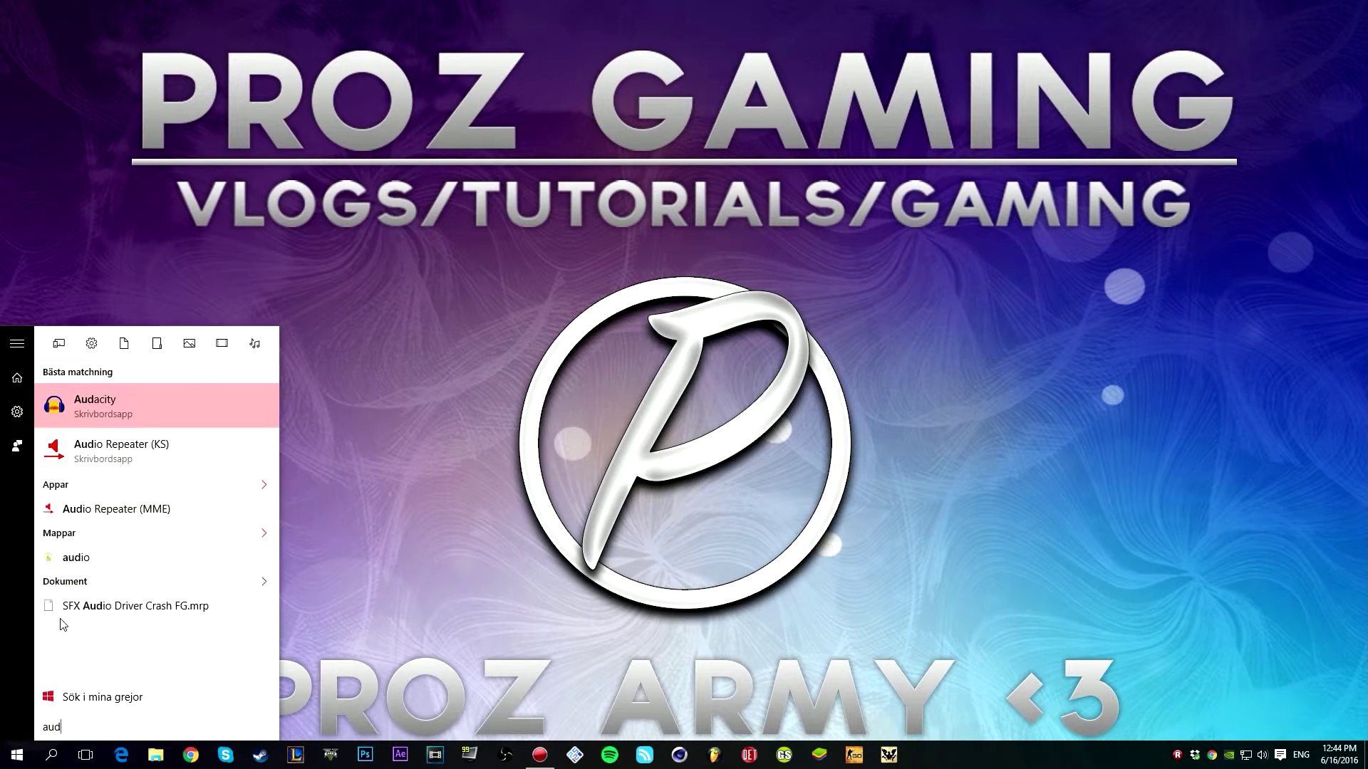
# Launch Audacity from the 'aud' Start-menu best match to get an empty 44100 Hz project
pyautogui.press('Return')
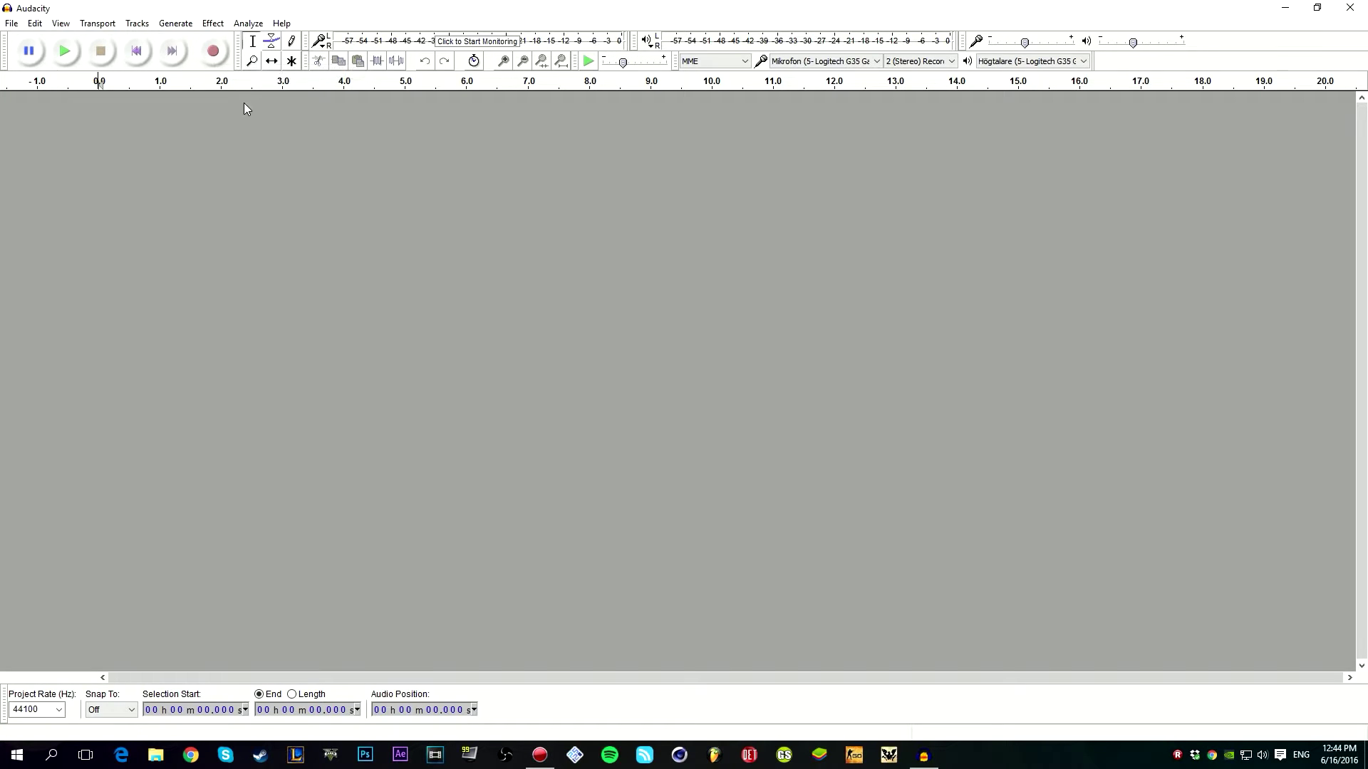
# Record about 17 seconds of stereo voice audio into a new track
pyautogui.click(220, 56)
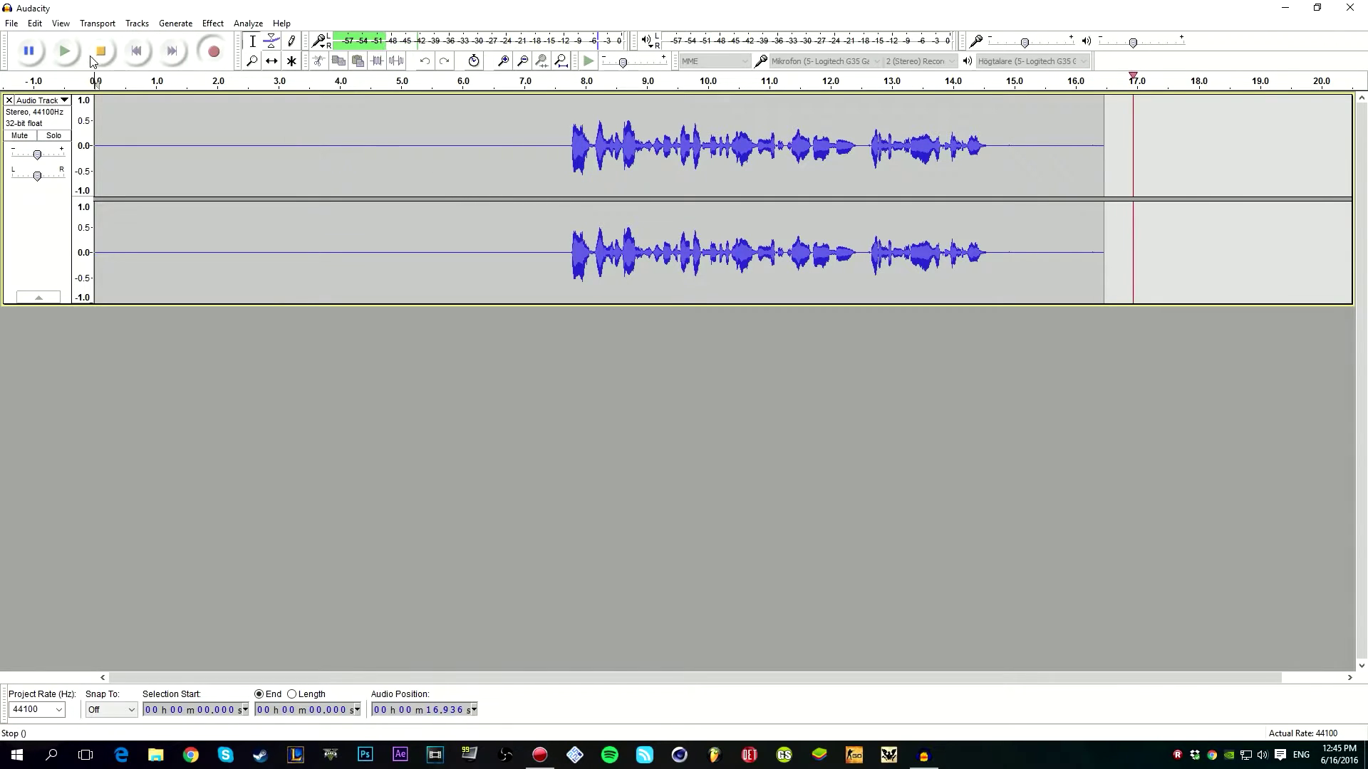
pyautogui.press('space')
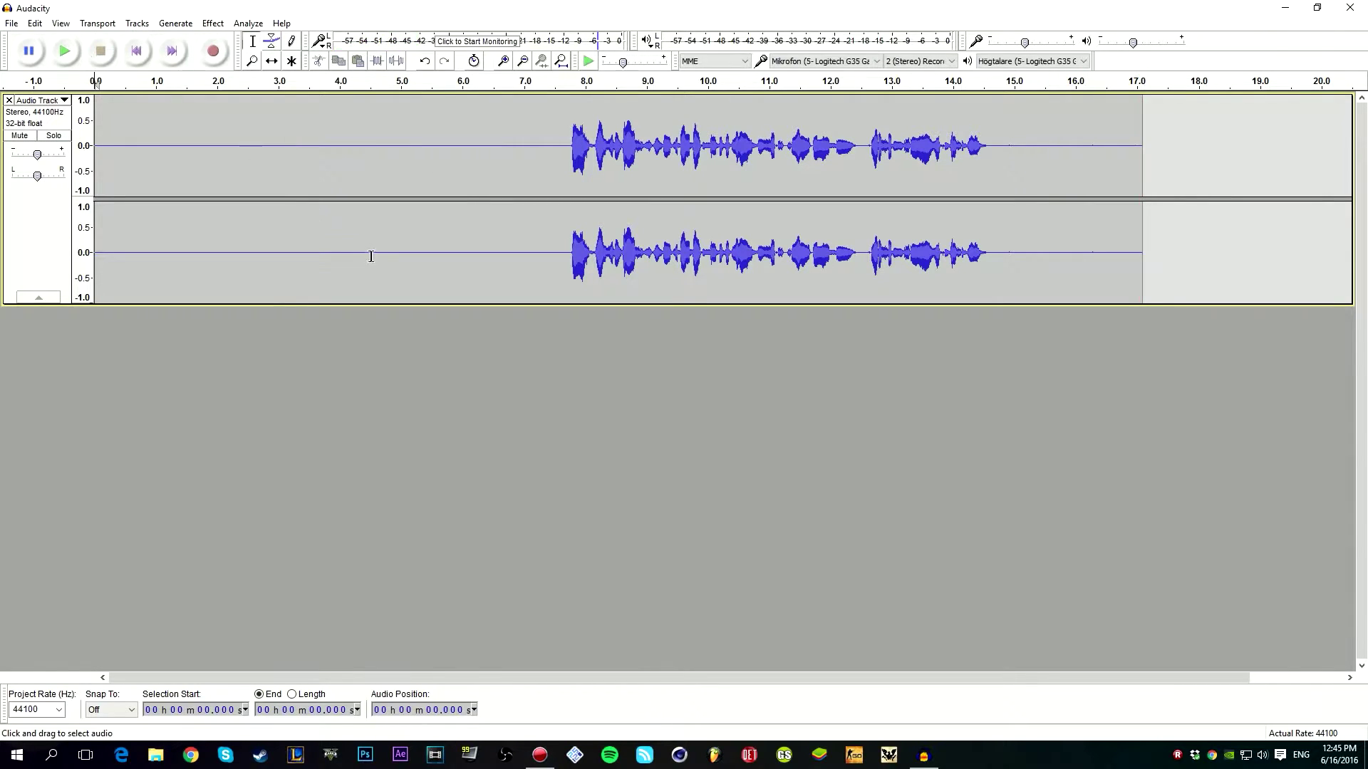
pyautogui.click(84, 159)
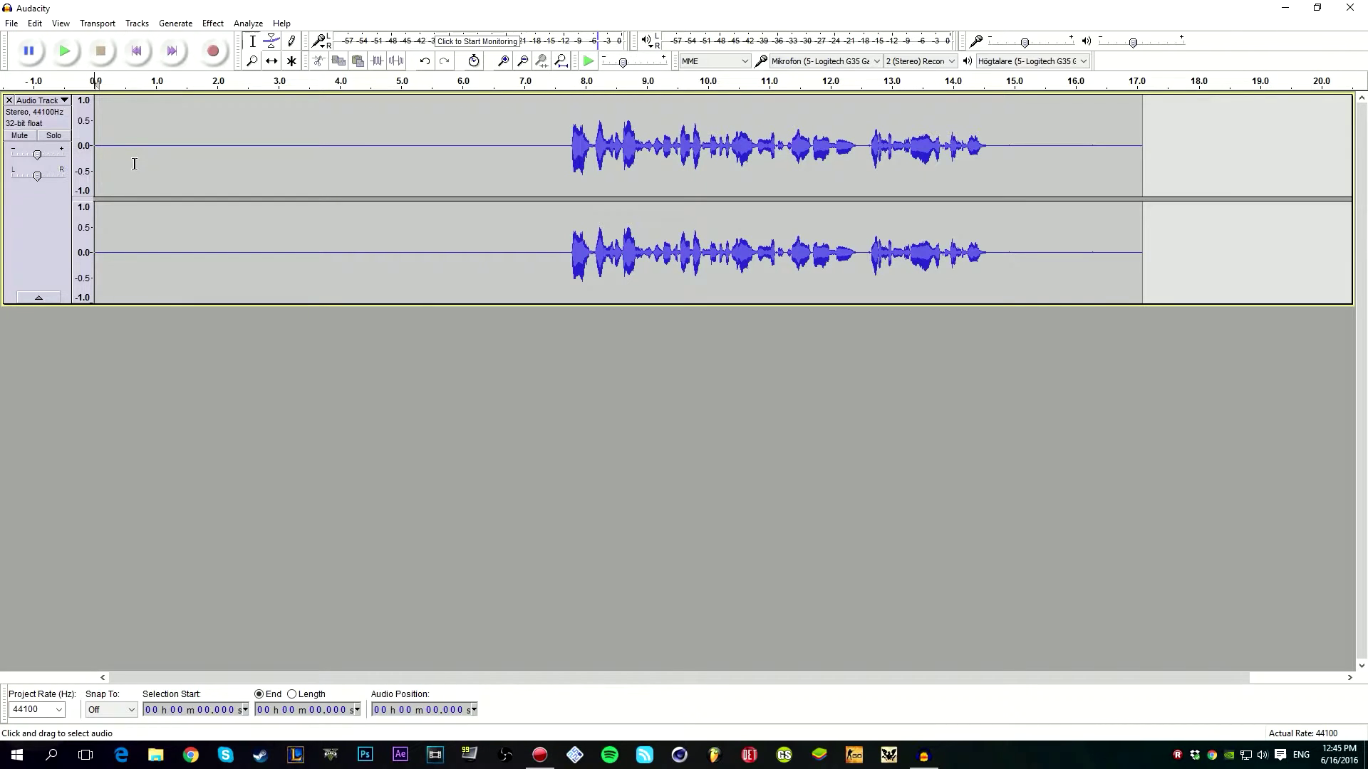
pyautogui.press('space')
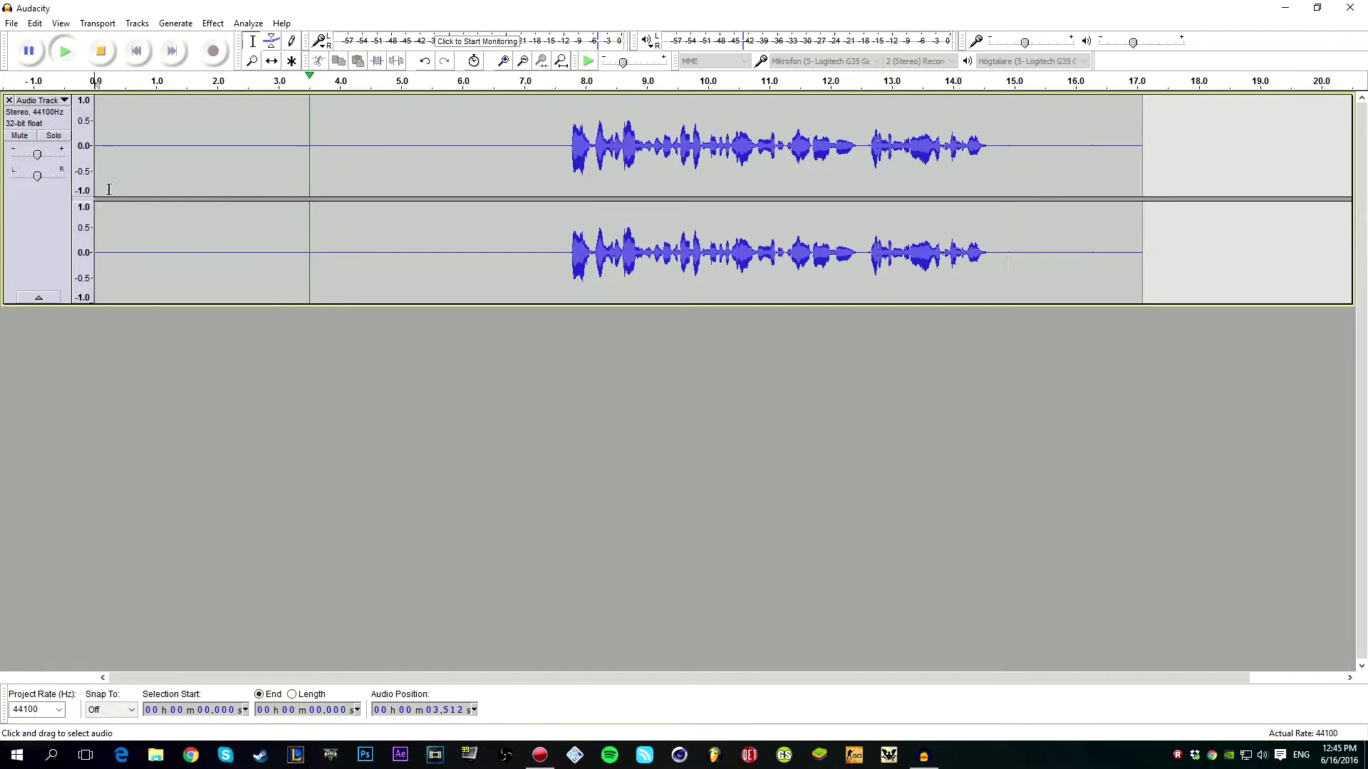
pyautogui.press('space')
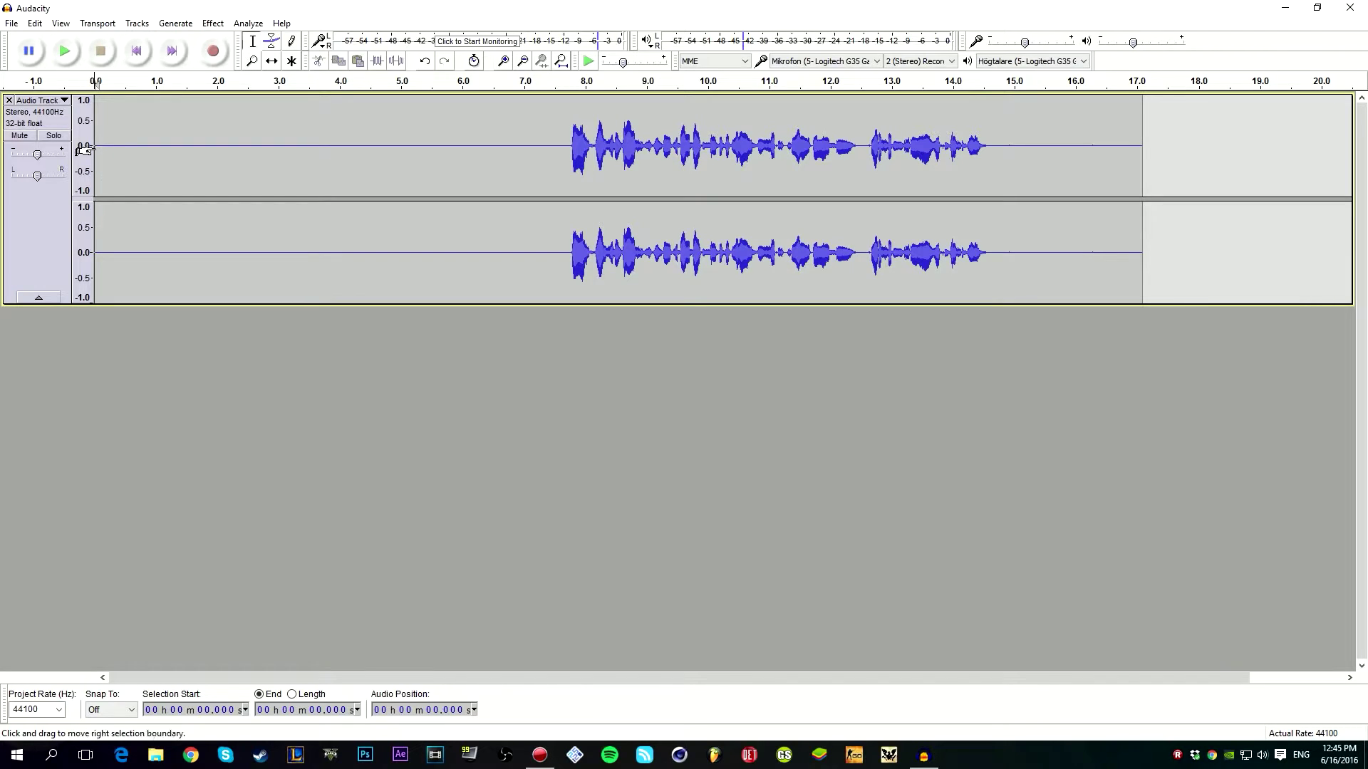
# Select the silent 0–7 s opening and capture it as the Noise Reduction noise profile
pyautogui.moveTo(99, 147); pyautogui.dragTo(525, 165)
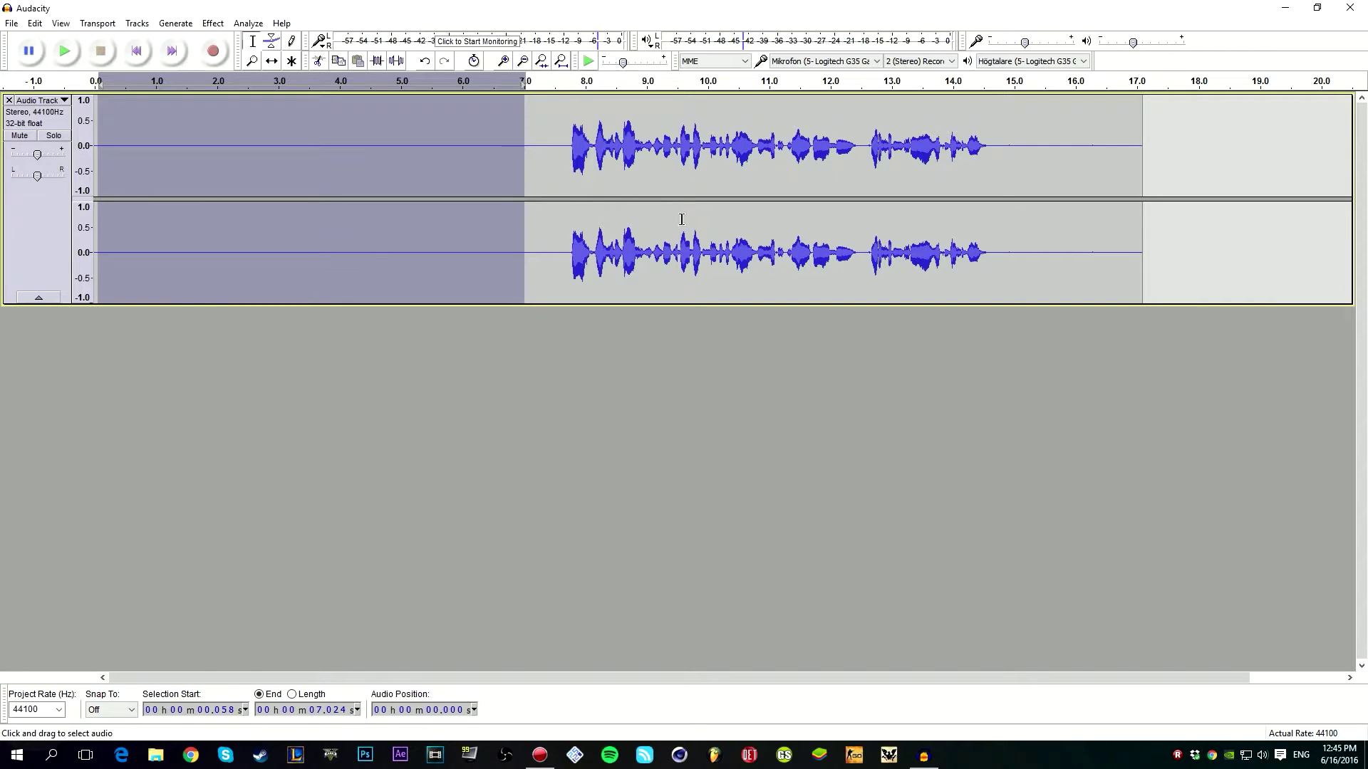
pyautogui.click(213, 23)
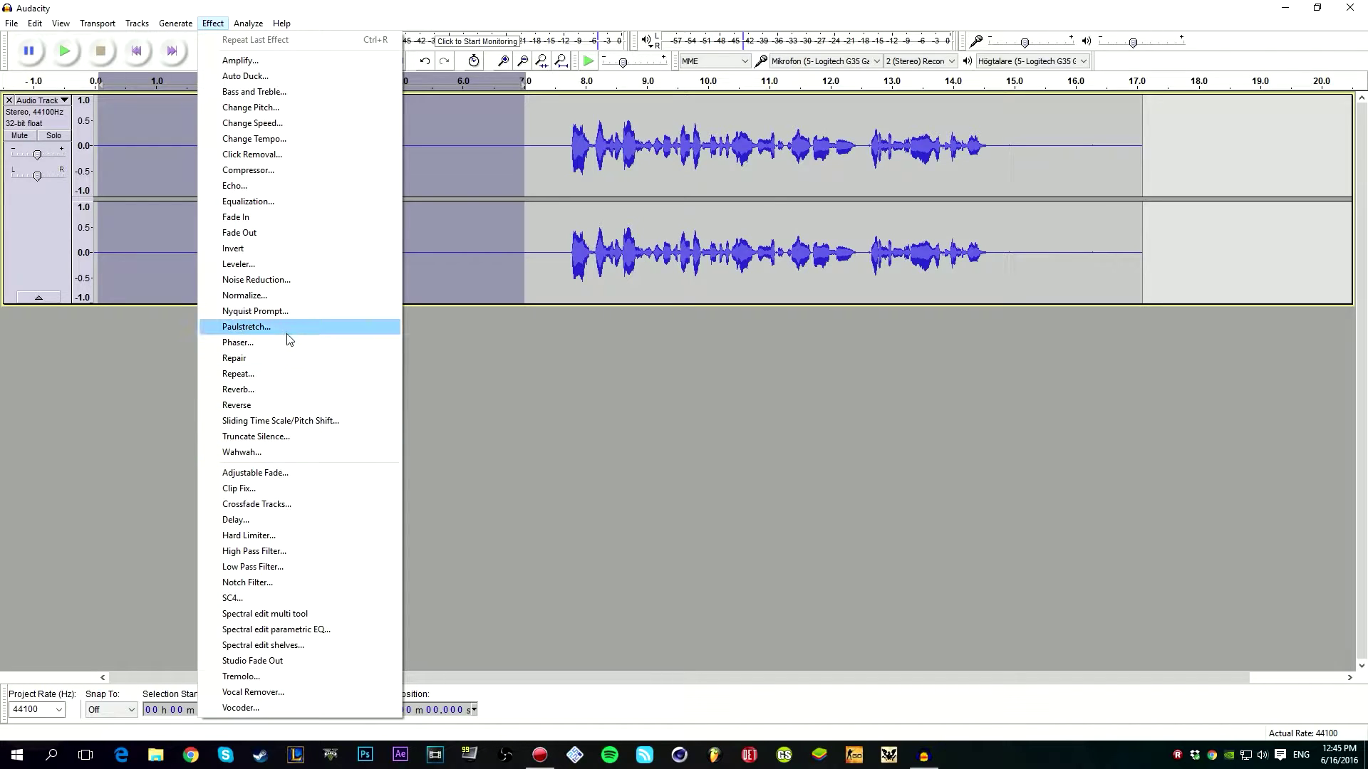
pyautogui.click(255, 280)
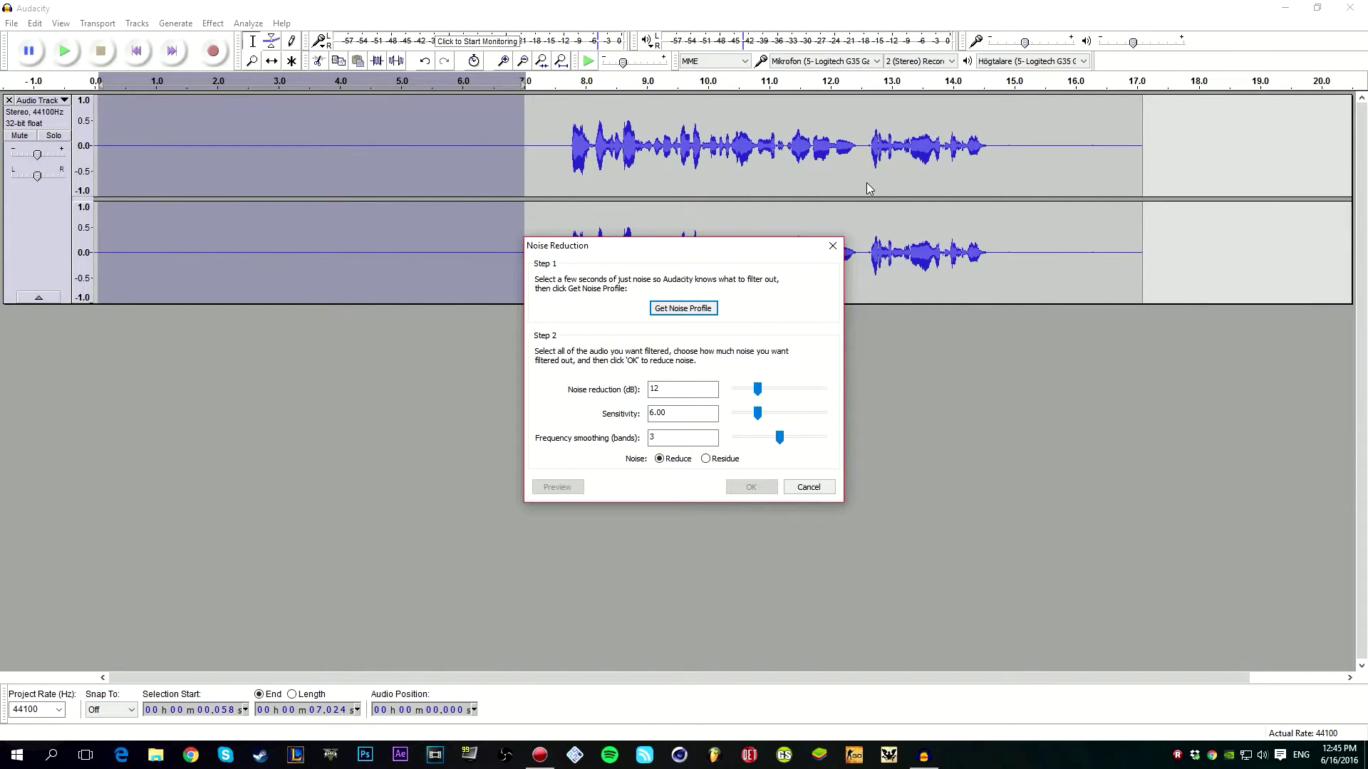
pyautogui.click(662, 311)
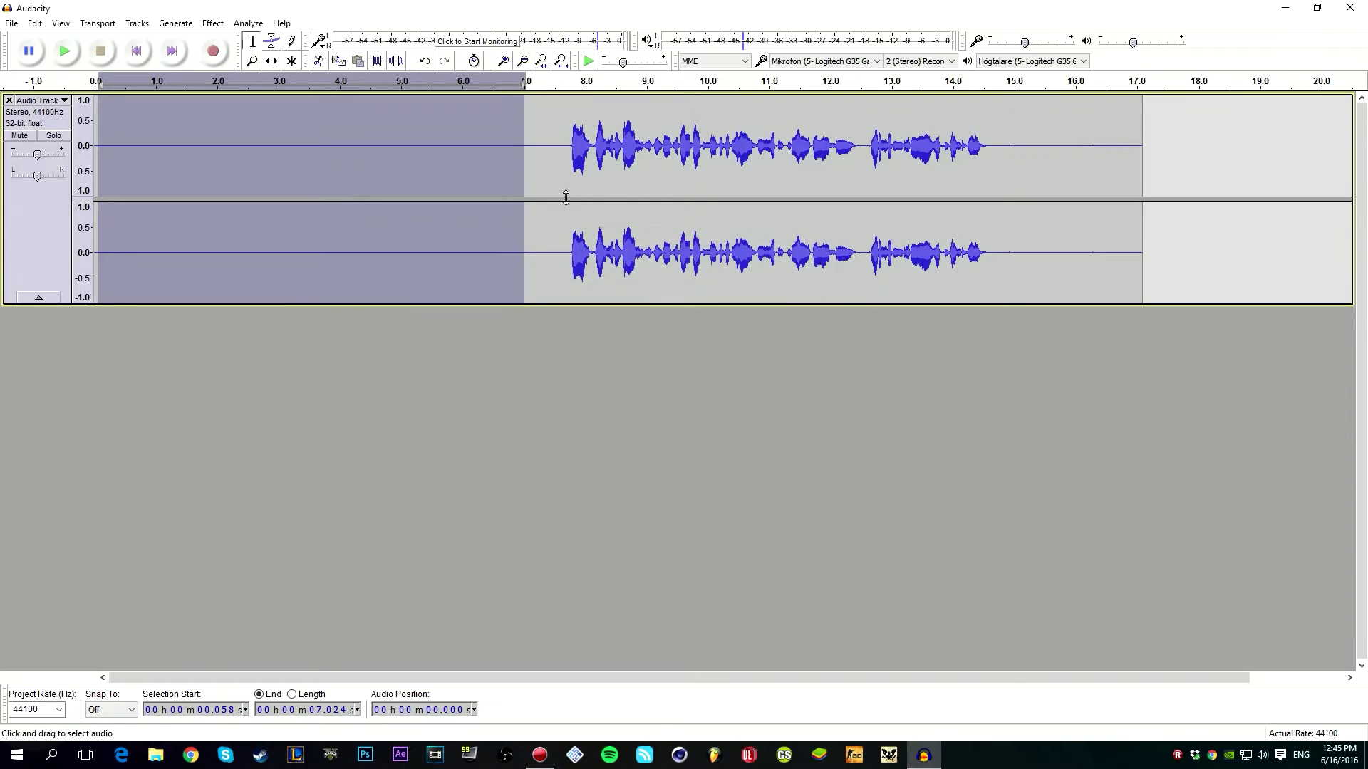
# Apply Noise Reduction at 12 dB to the whole recorded clip
pyautogui.doubleClick(524, 165)
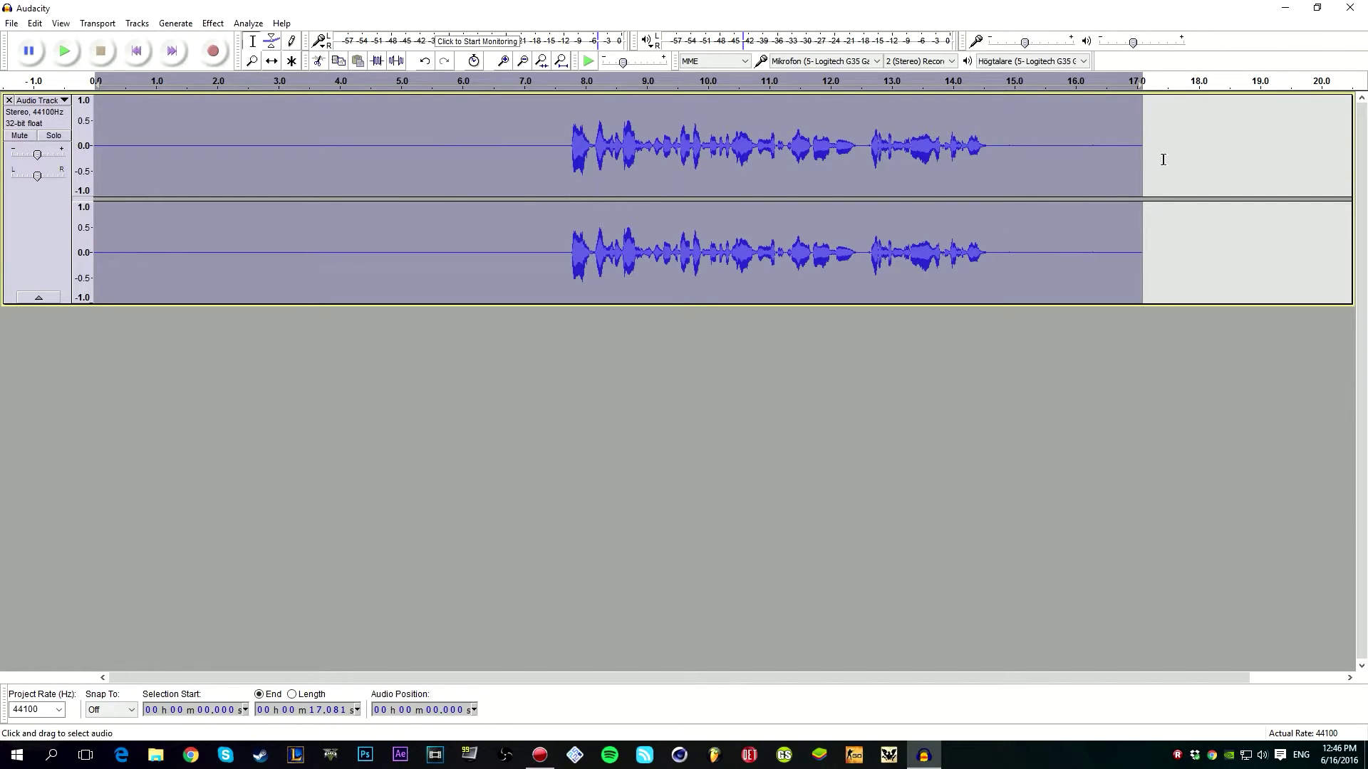
pyautogui.click(212, 23)
pyautogui.click(328, 280)
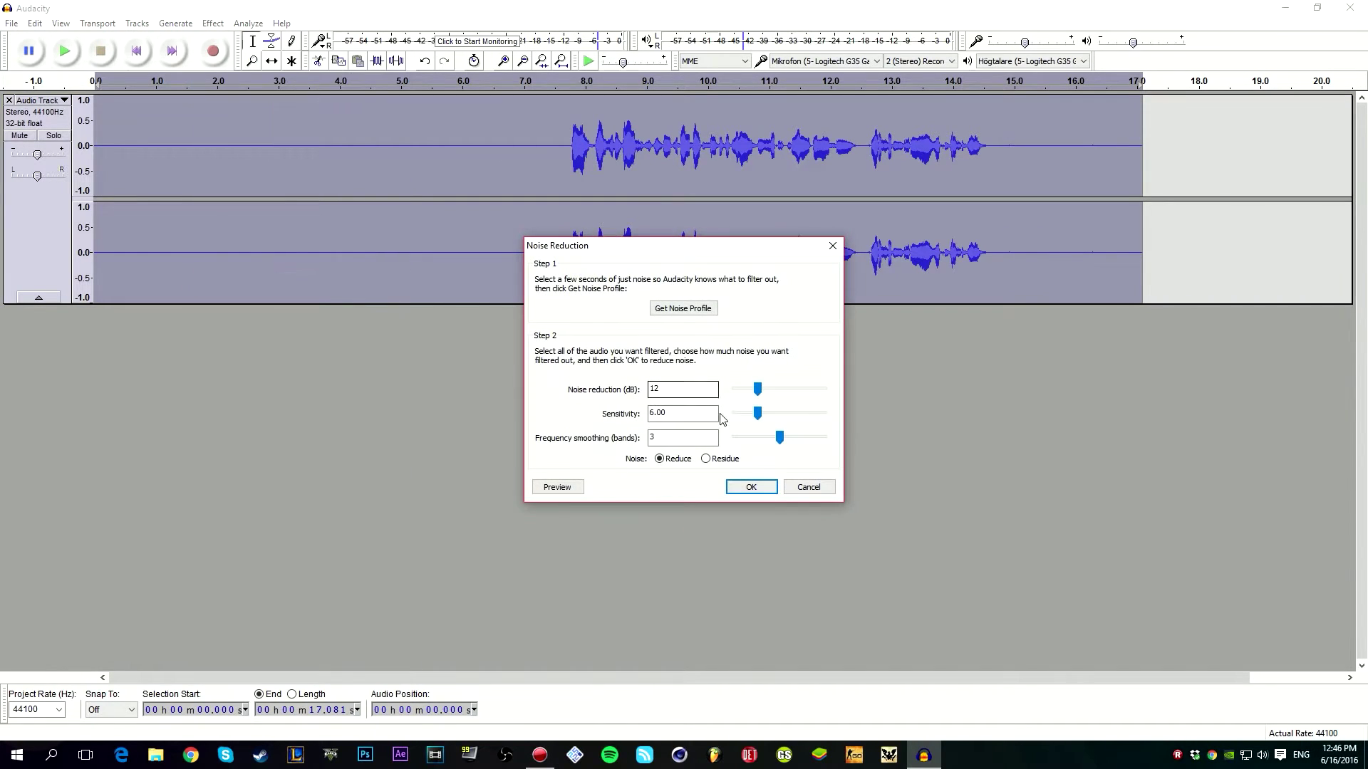
pyautogui.click(745, 485)
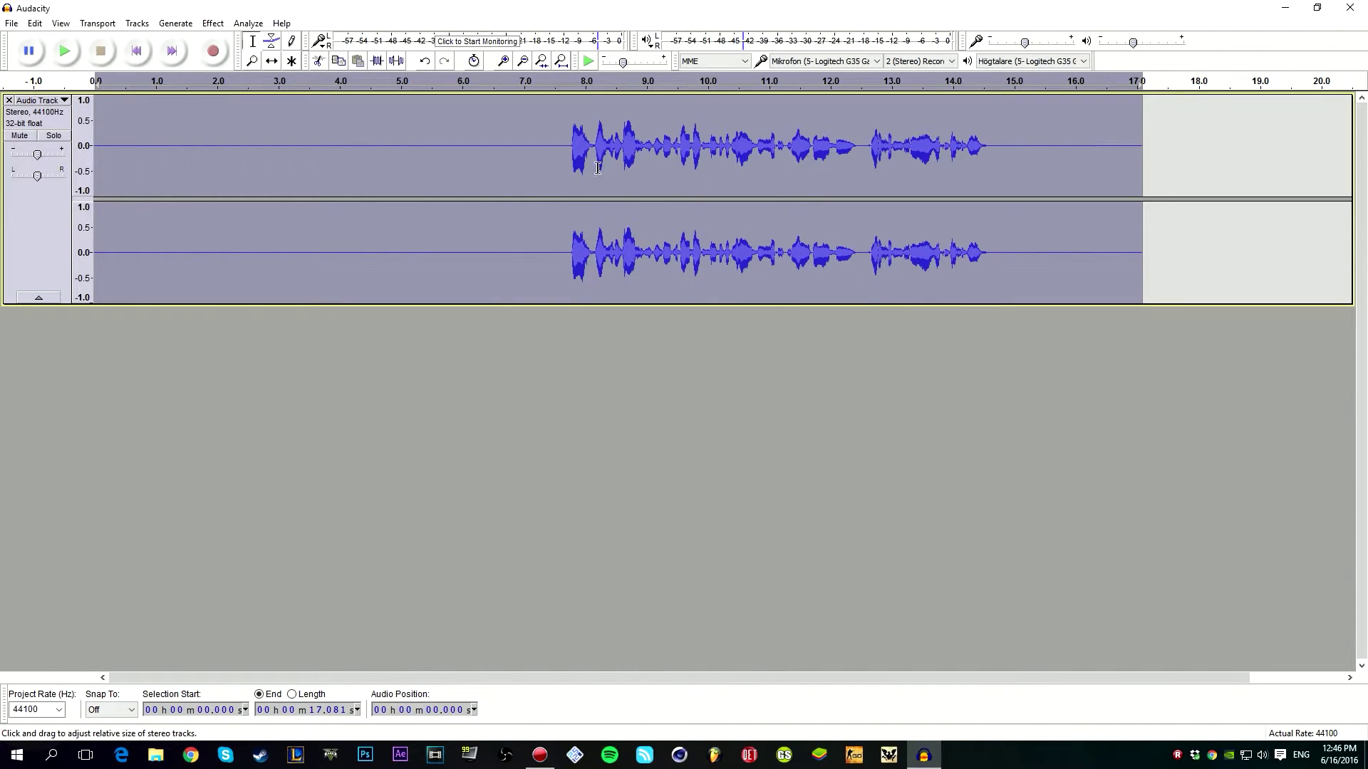
# Play back from 5.561 s to check the cleaned audio, then select the entire track
pyautogui.click(435, 163)
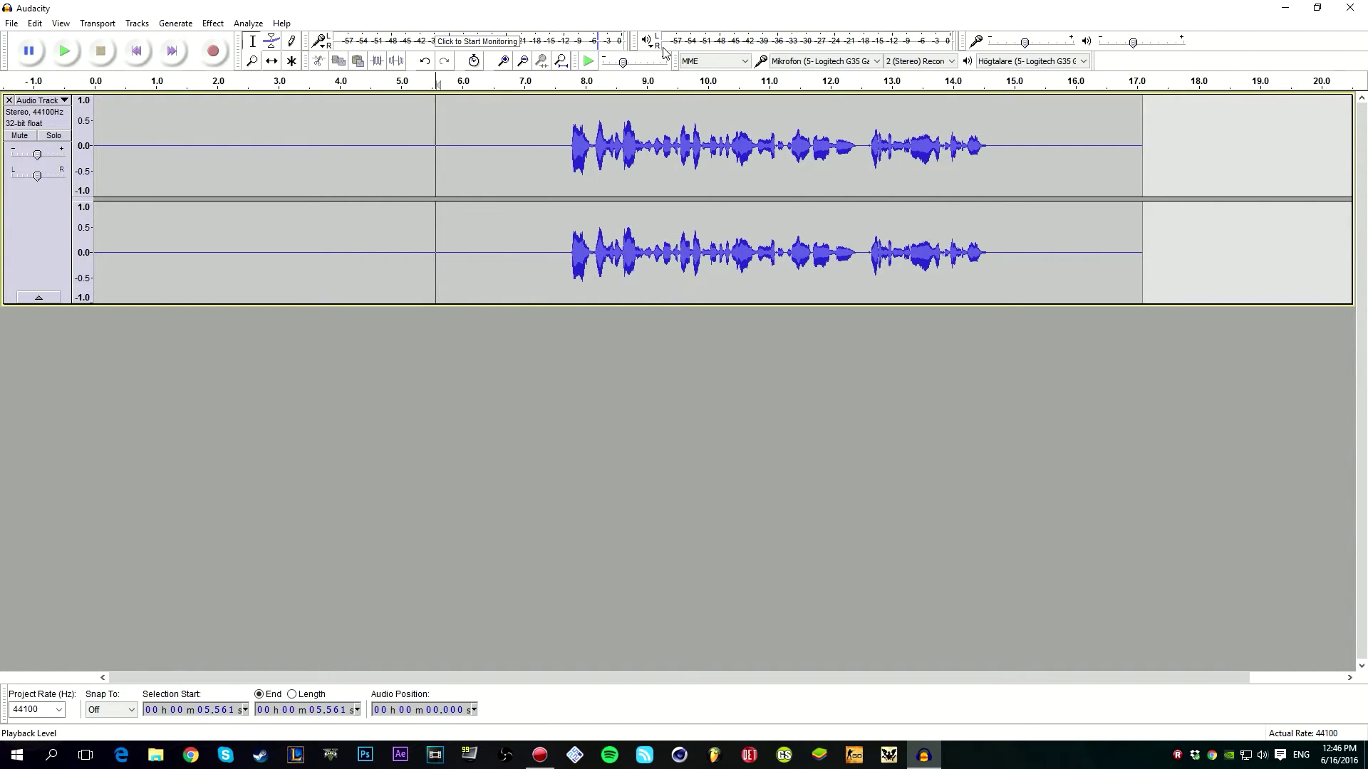
pyautogui.press('space')
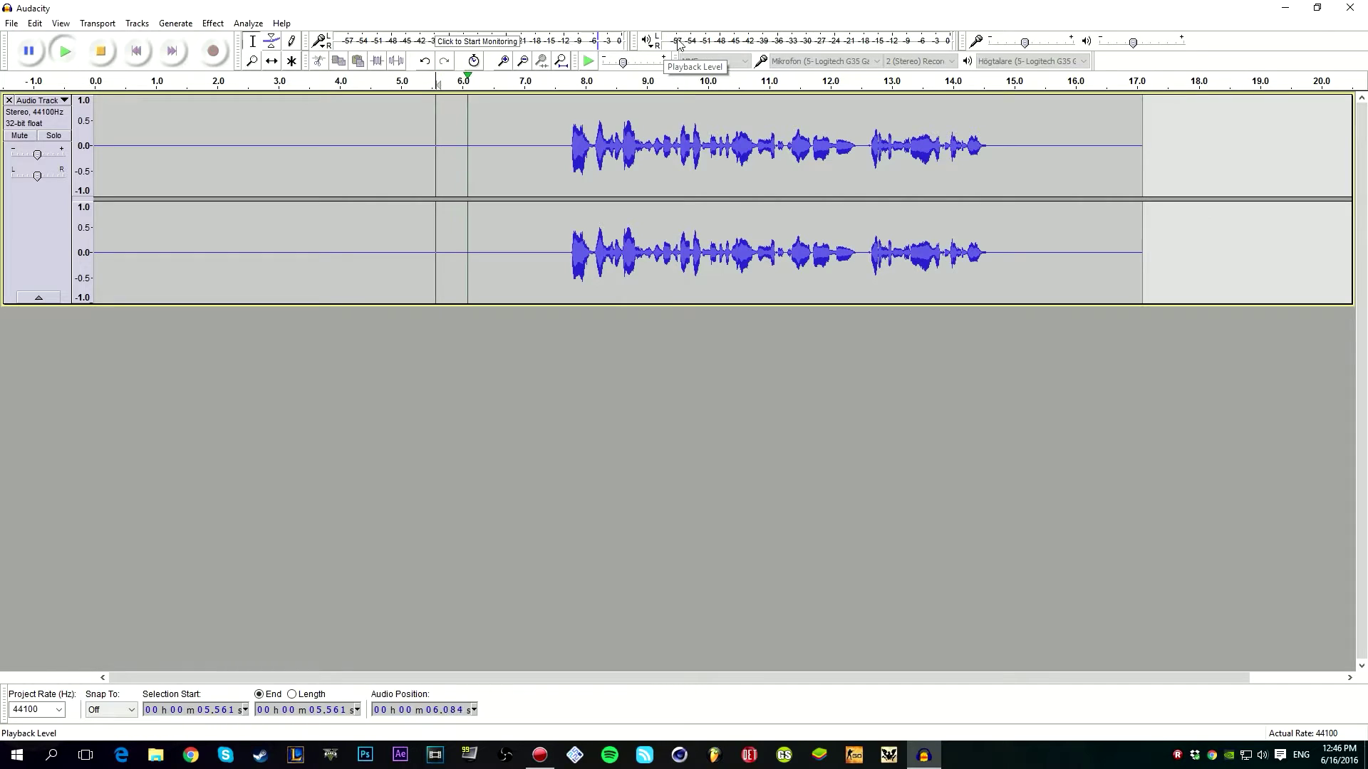
pyautogui.press('space')
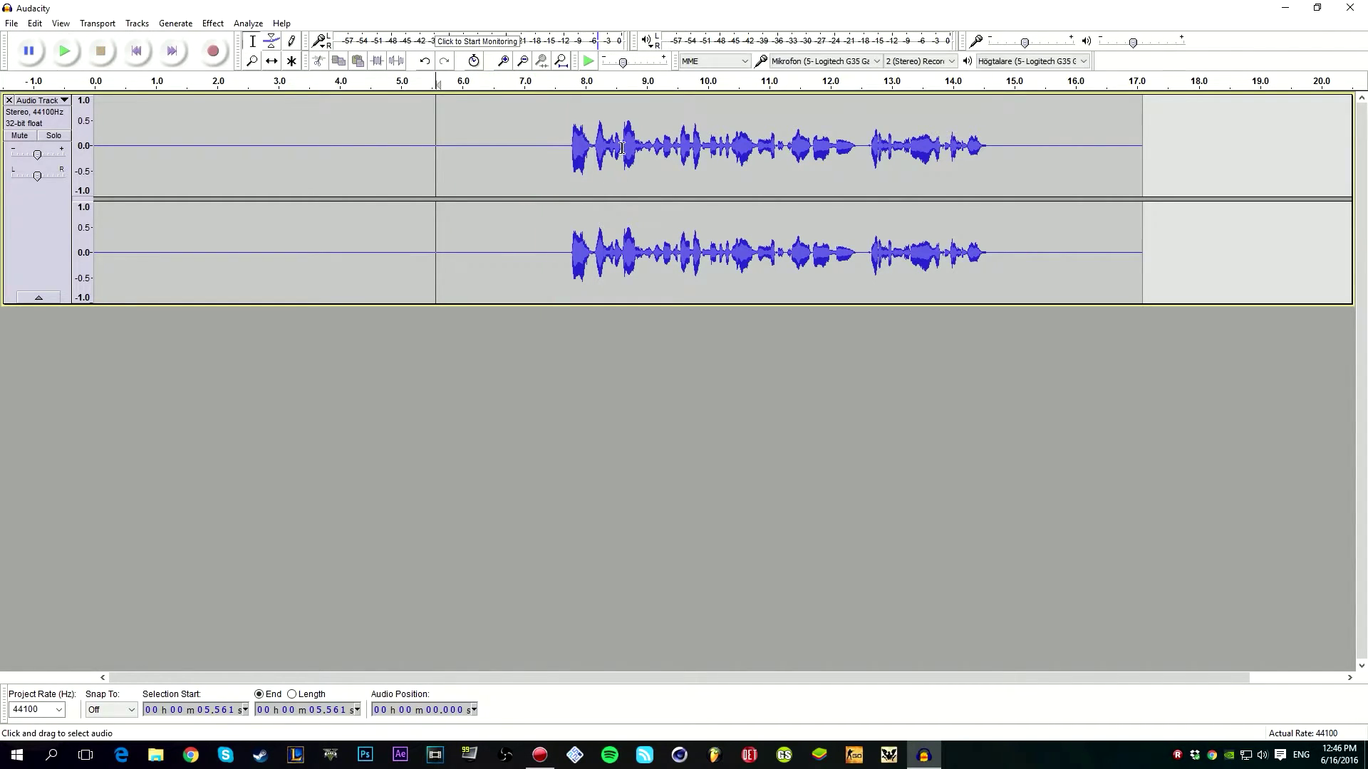
pyautogui.hotkey('ctrl', 'a')
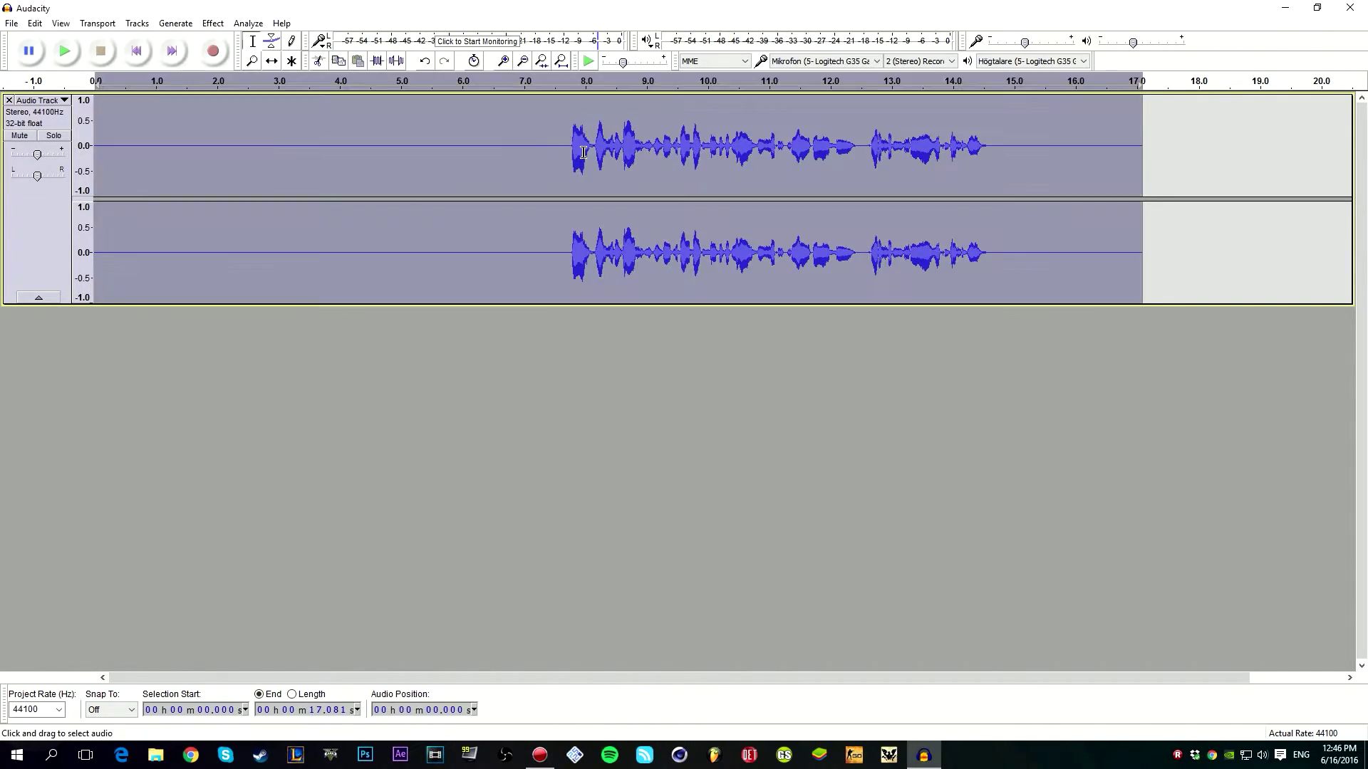
# Apply the Bass Boost equalization curve to the track
pyautogui.click(213, 24)
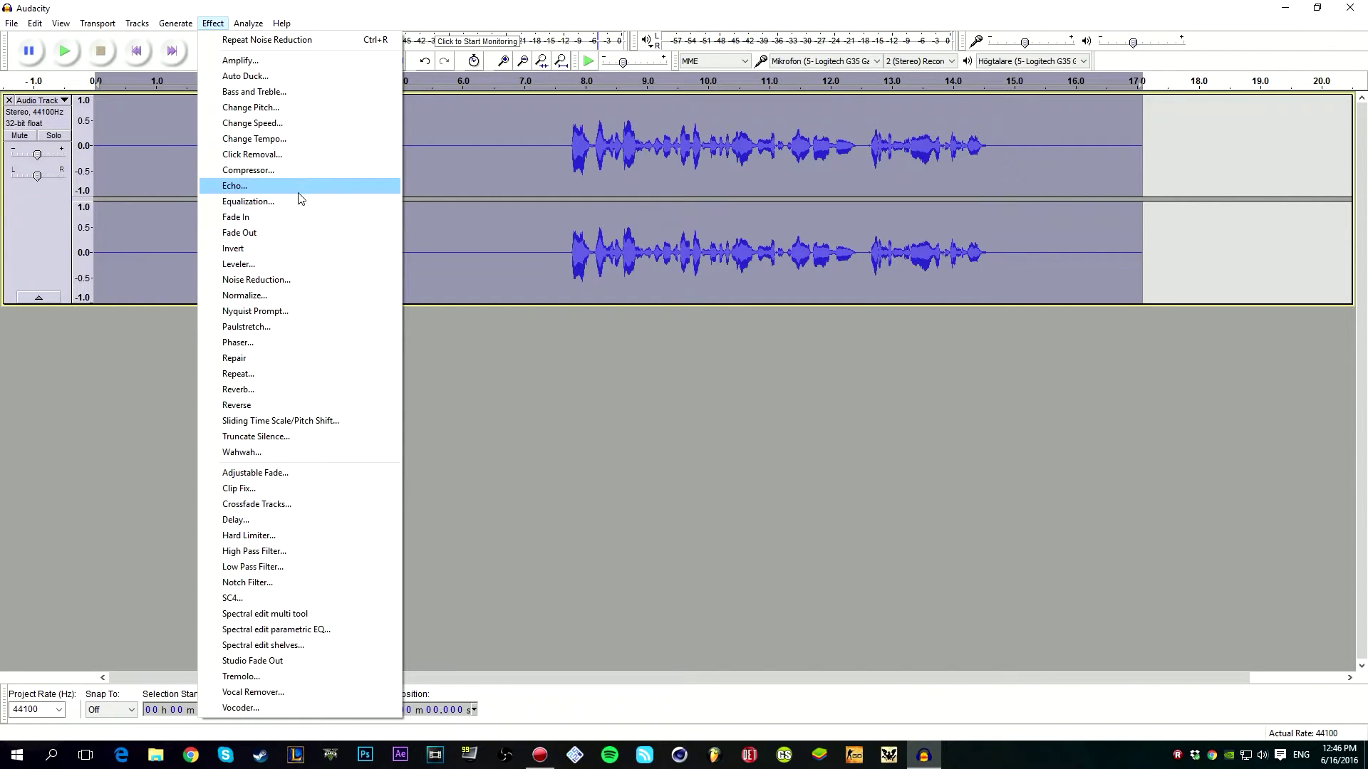
pyautogui.click(301, 201)
pyautogui.click(585, 517)
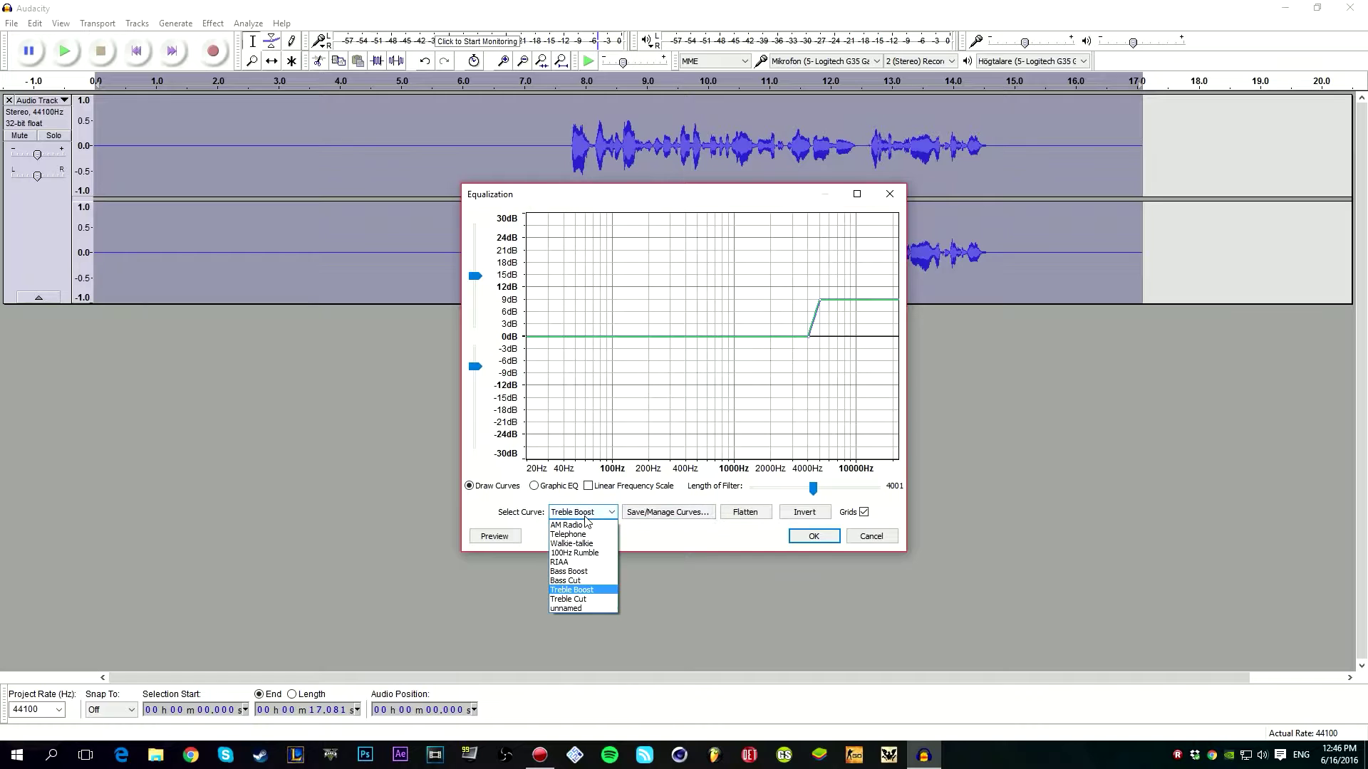
pyautogui.click(570, 572)
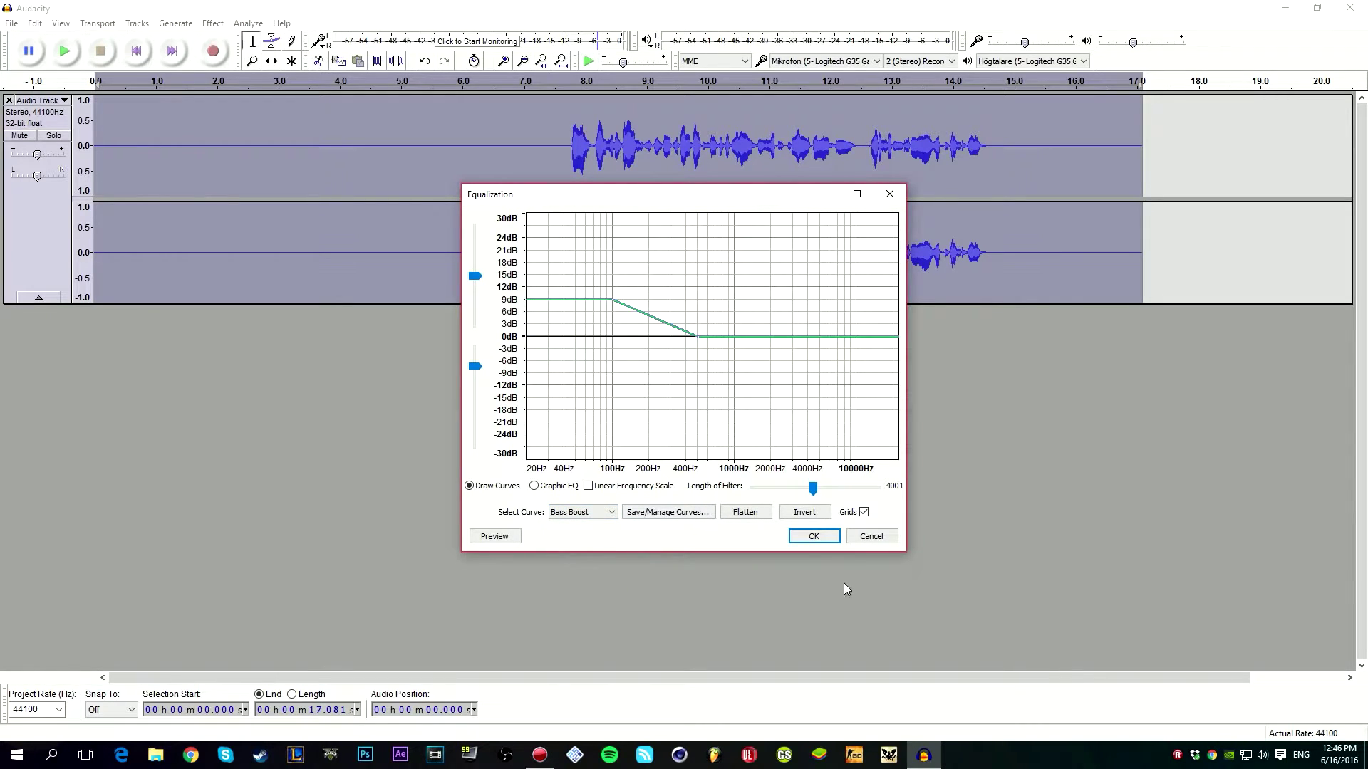
pyautogui.click(814, 536)
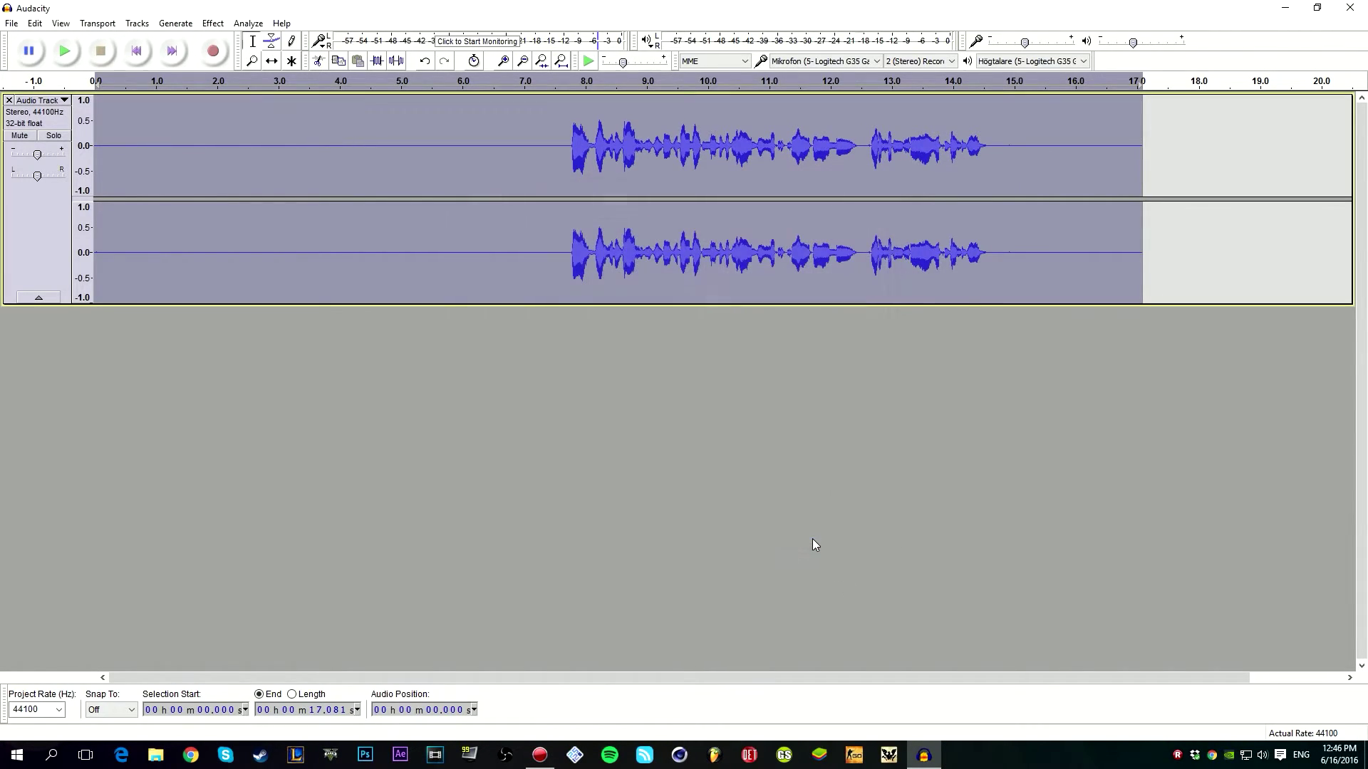
# Apply the Treble Boost equalization curve as well, then reselect the whole track
pyautogui.click(213, 23)
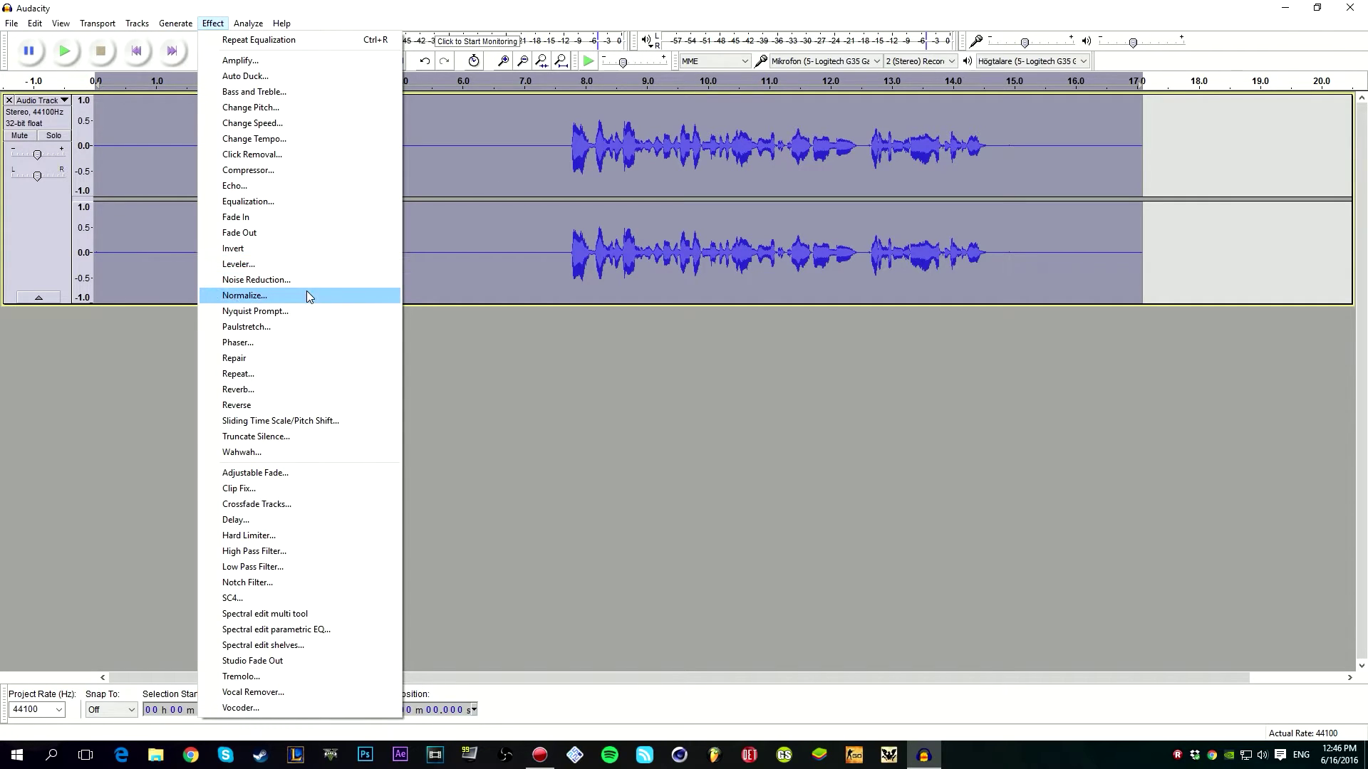
pyautogui.click(292, 201)
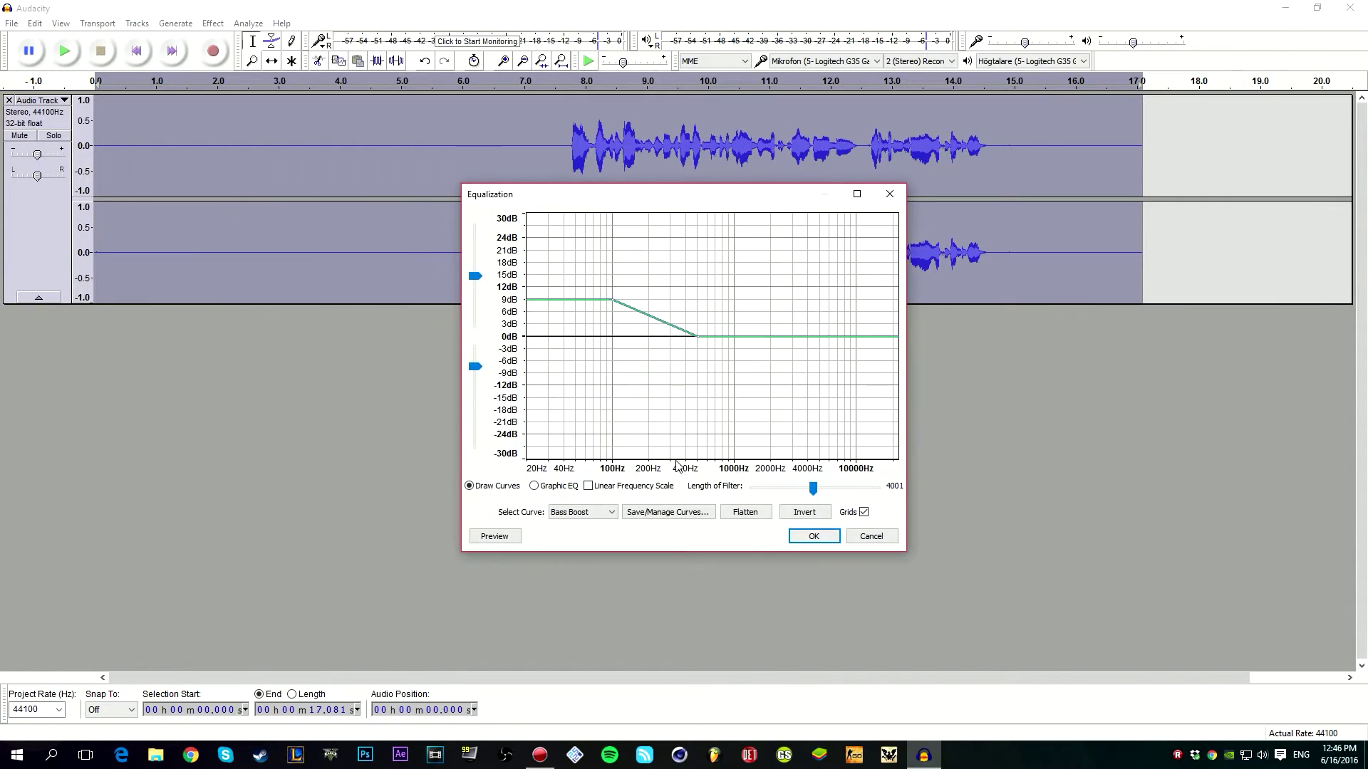
pyautogui.click(582, 512)
pyautogui.click(595, 590)
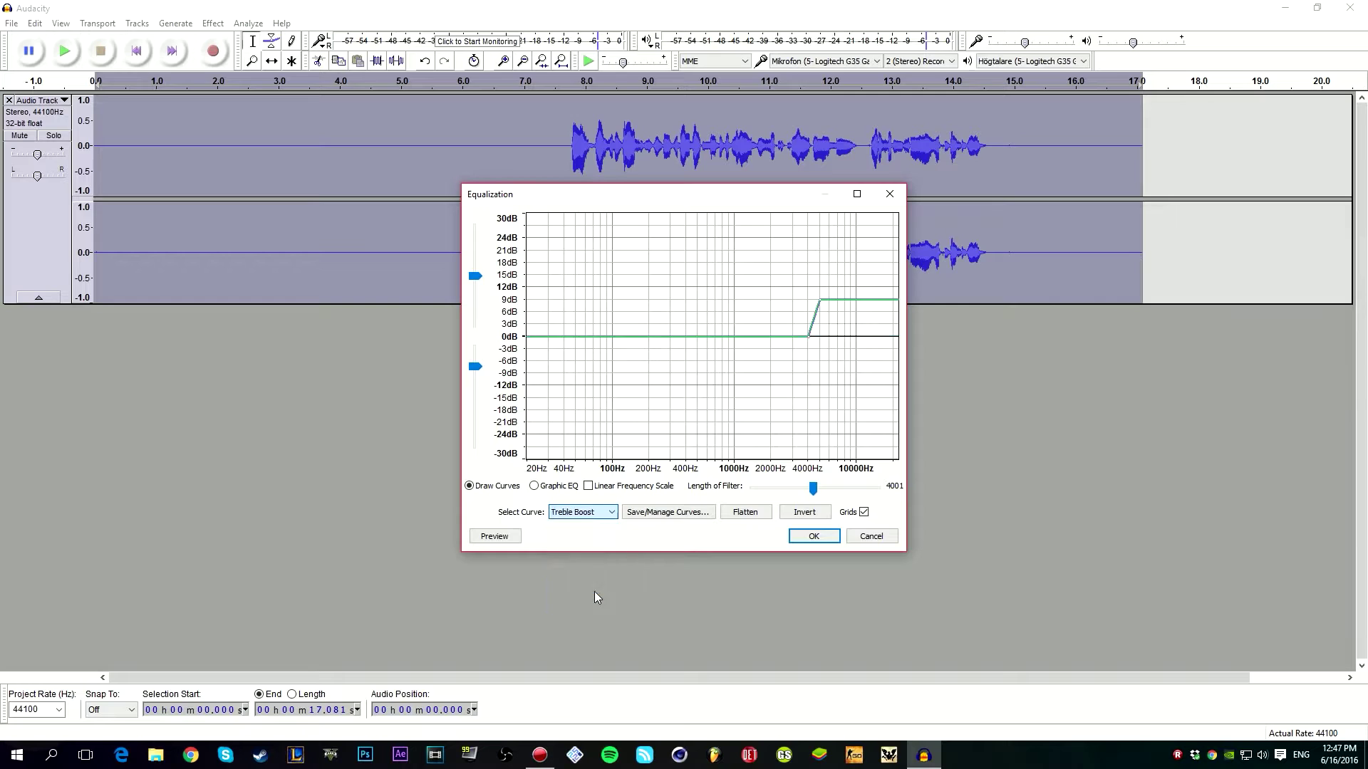
pyautogui.click(814, 536)
pyautogui.click(558, 235)
pyautogui.hotkey('ctrl', 'a')
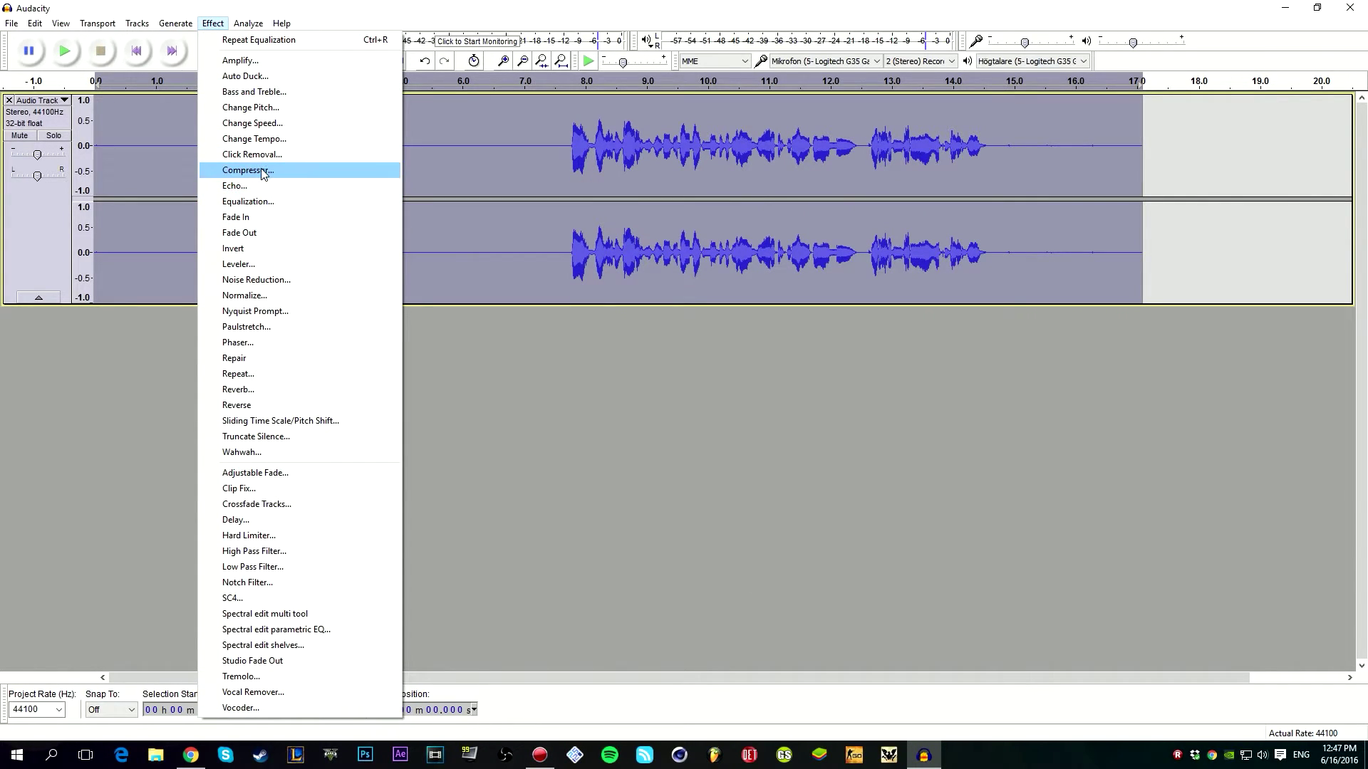
# Compress the track at −15 dB threshold and 2:1 ratio, then preview from about 7.3 s
pyautogui.click(246, 170)
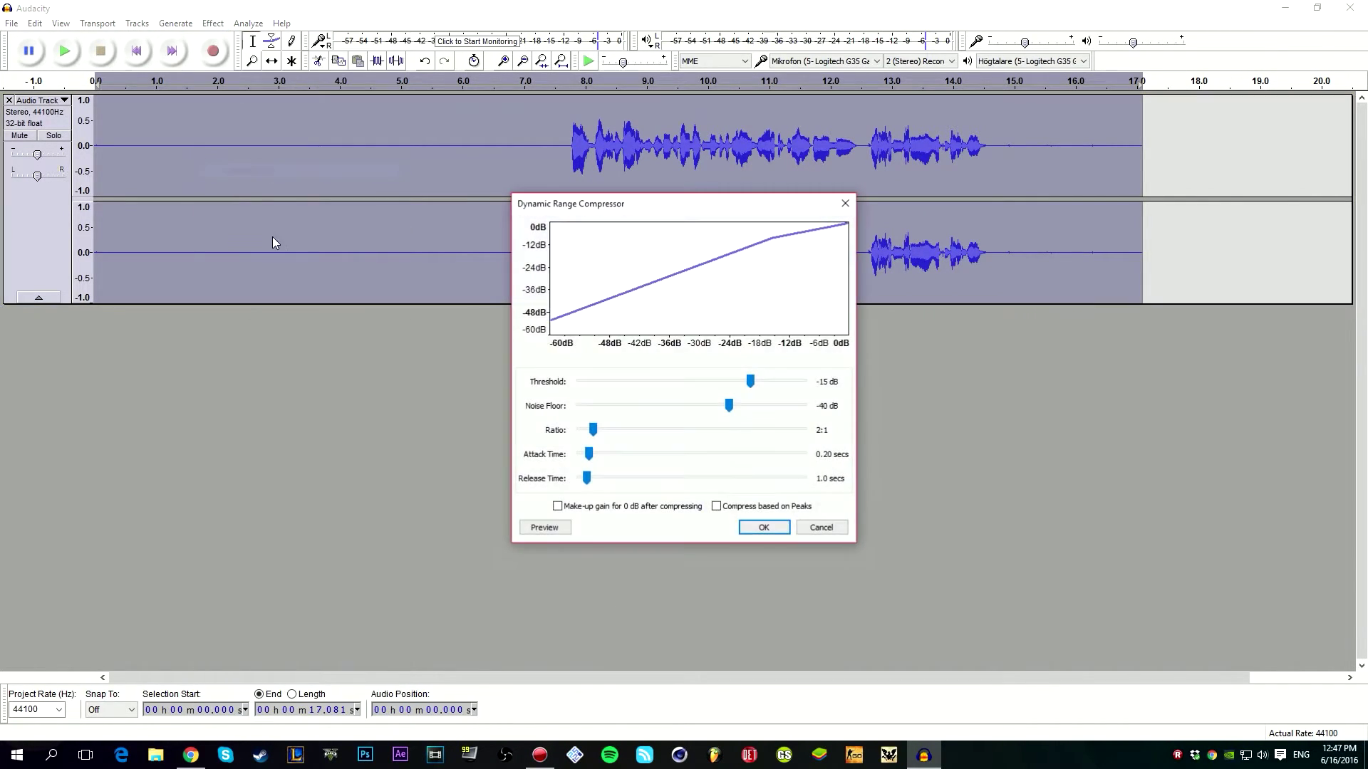
pyautogui.click(763, 528)
pyautogui.click(542, 235)
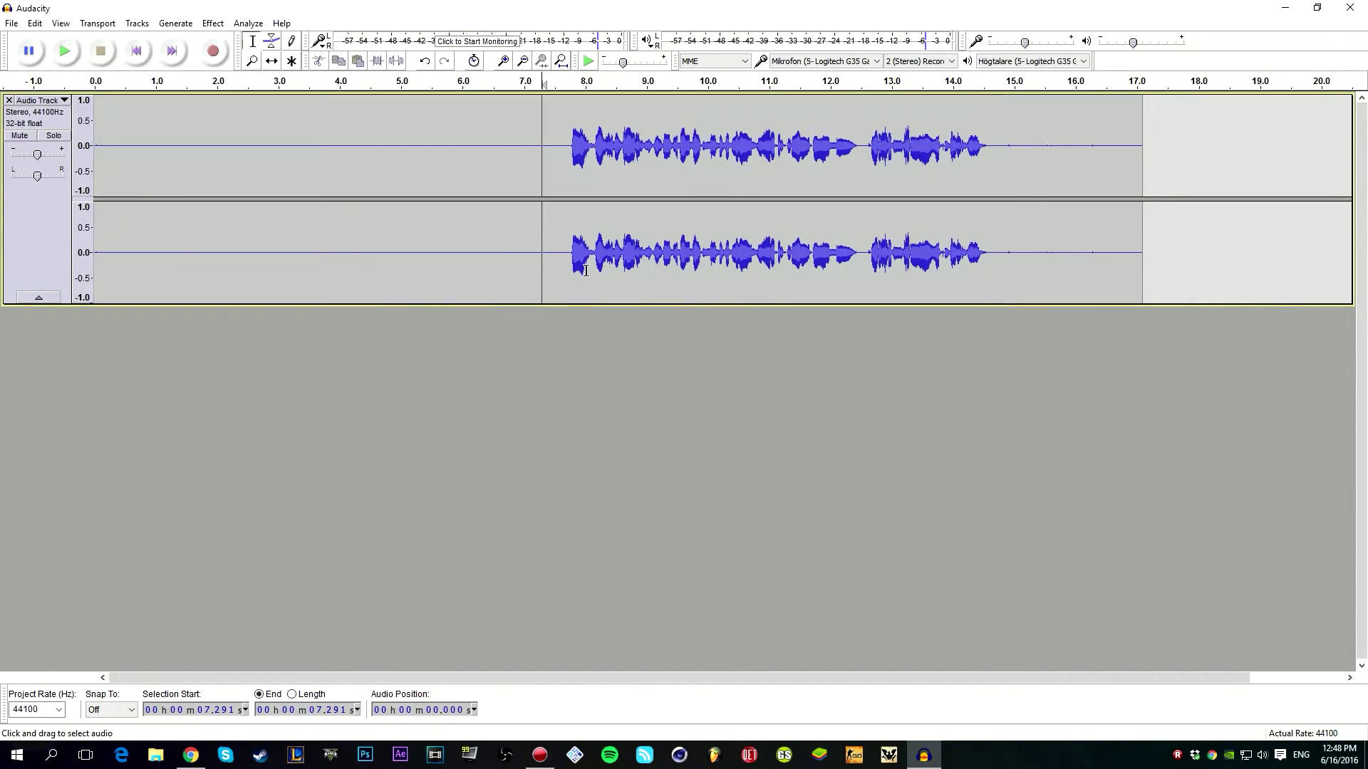
pyautogui.press('space')
pyautogui.press('space')
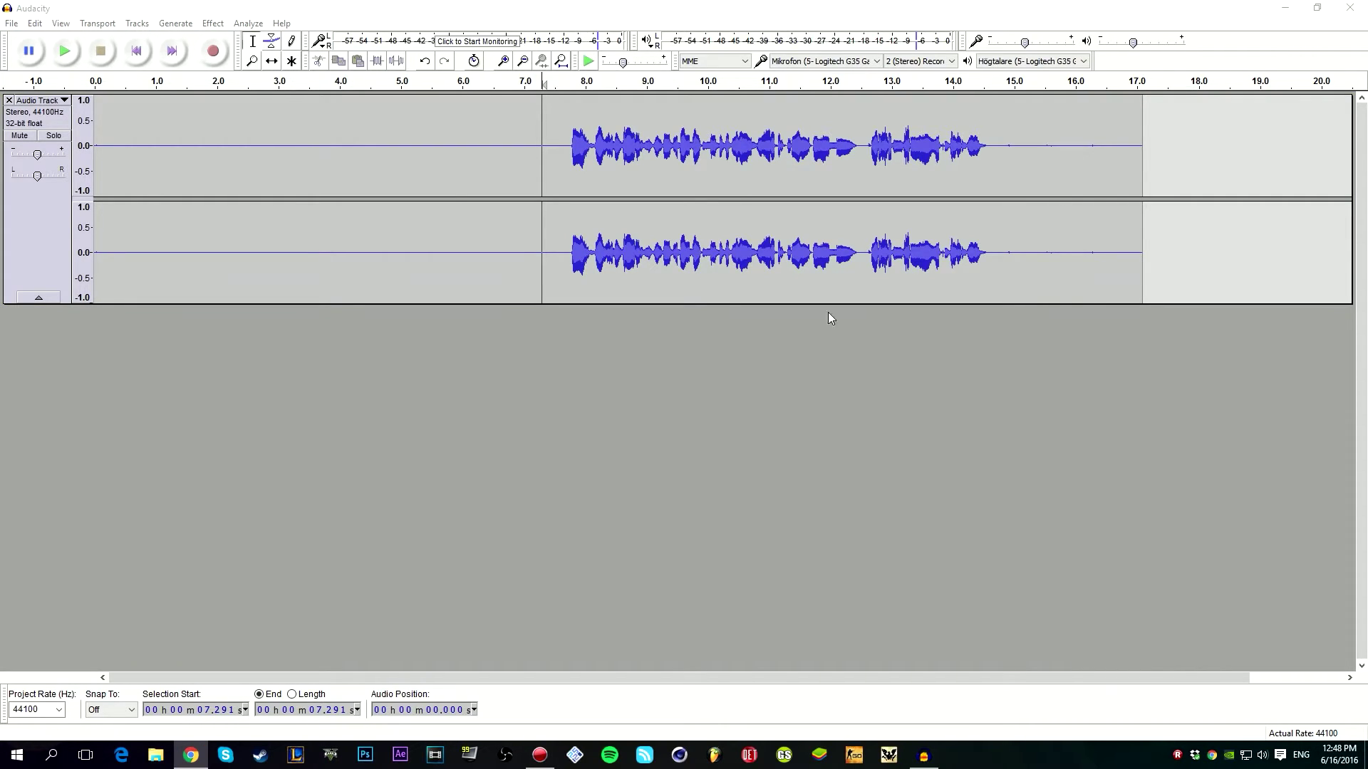
# Normalize the whole track to −1.0 dB peak with DC offset removed
pyautogui.click(249, 23)
pyautogui.moveTo(208, 27)
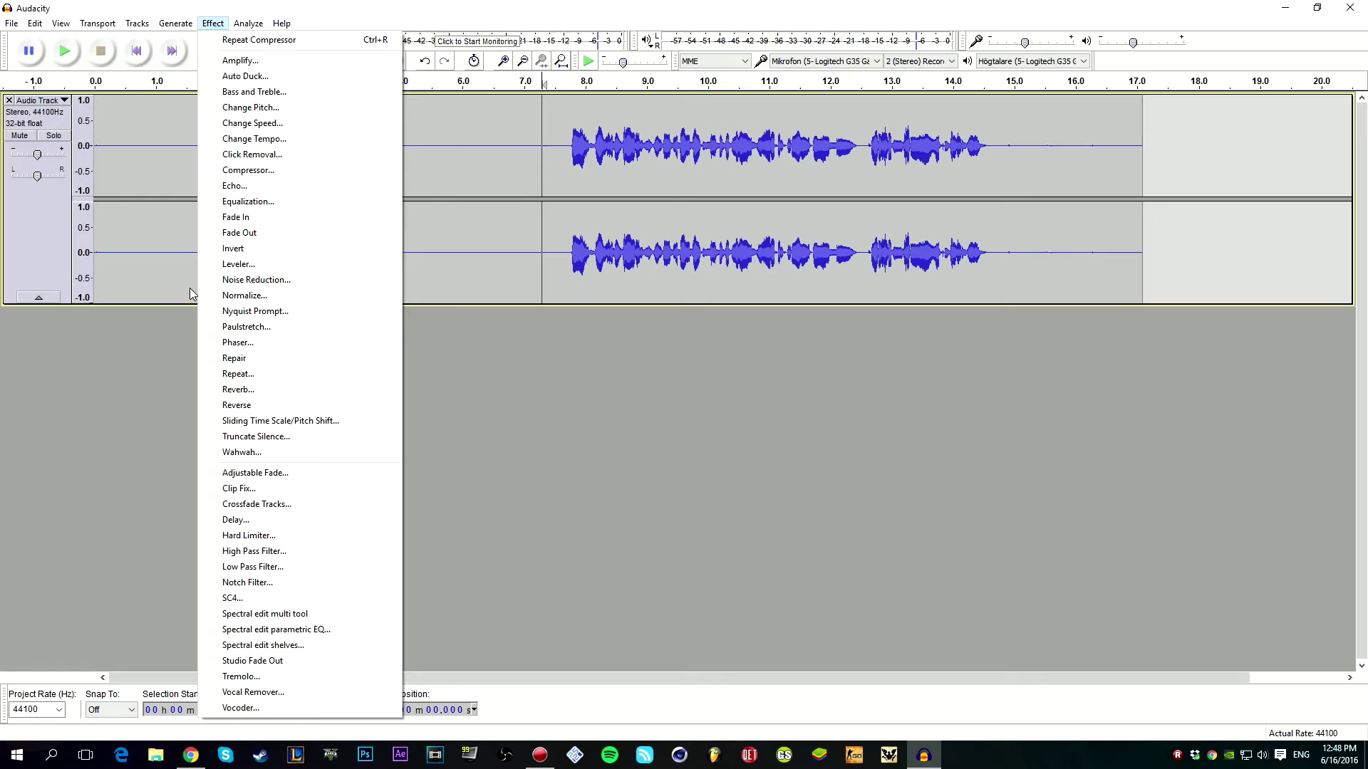
pyautogui.click(271, 295)
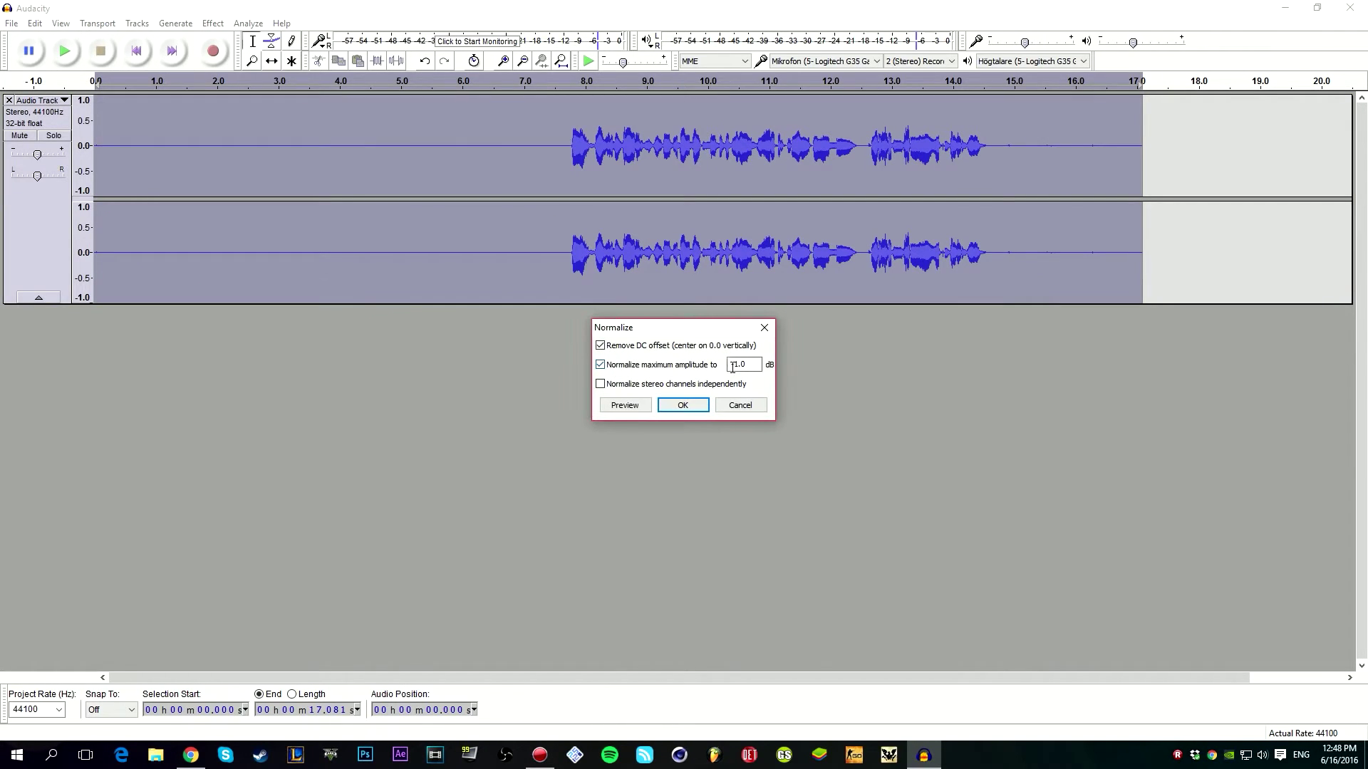
pyautogui.click(670, 408)
# Clear the selection and move the edit point around 5.8–7 s to inspect the result
pyautogui.click(565, 160)
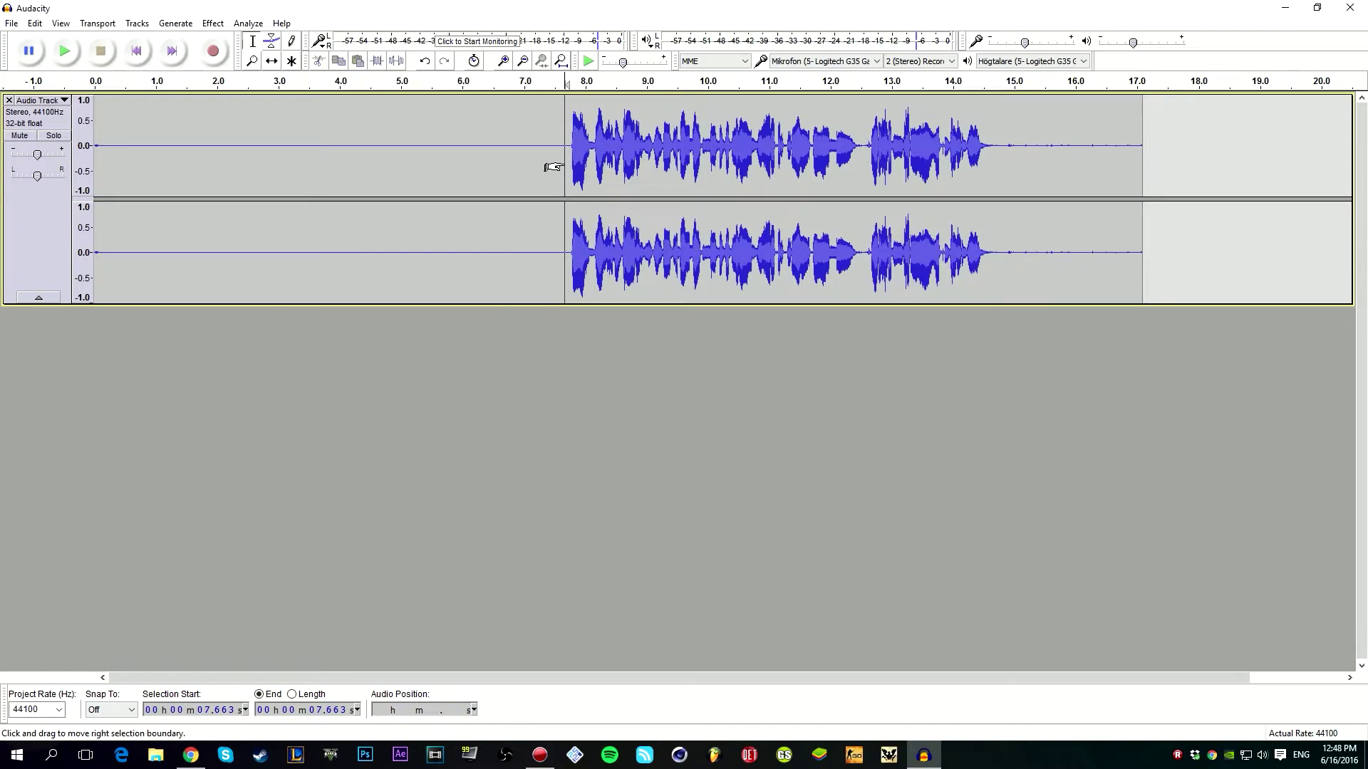
pyautogui.click(528, 160)
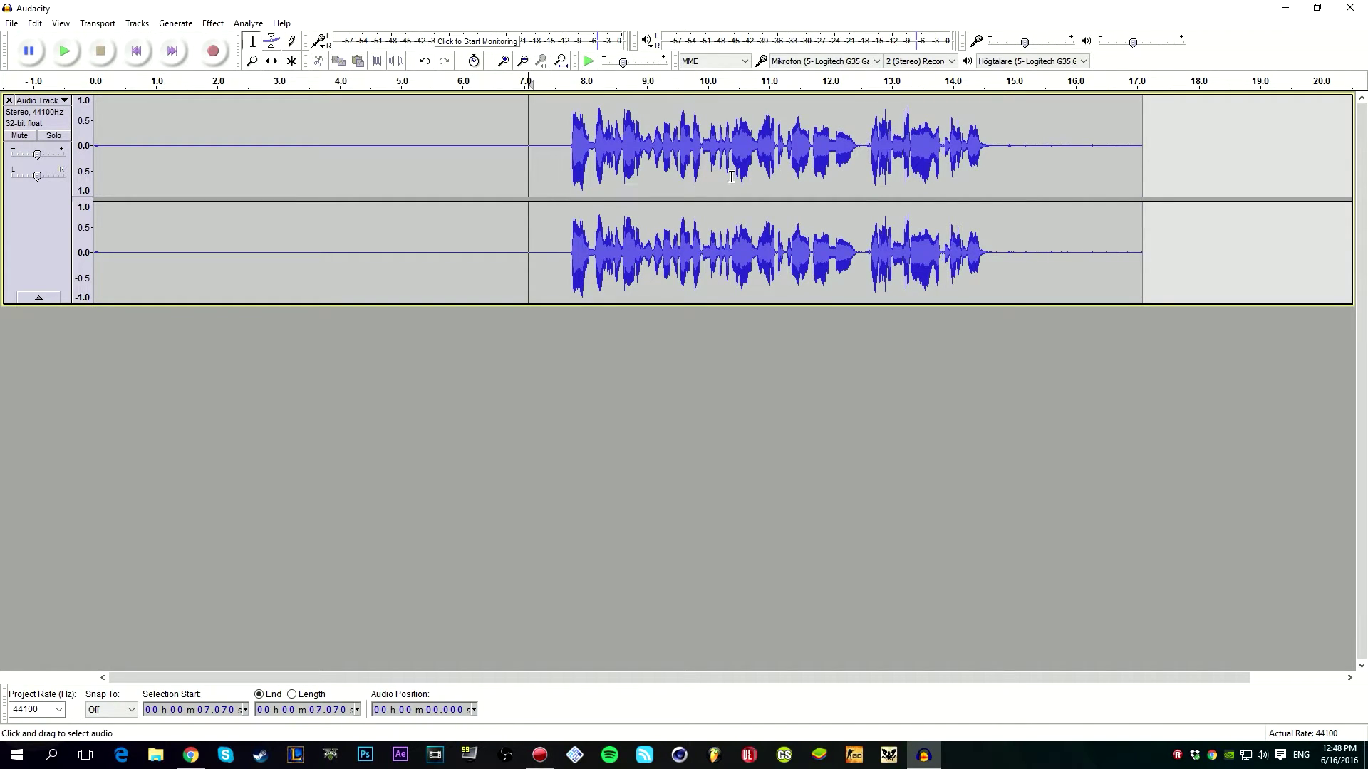
pyautogui.click(470, 155)
pyautogui.click(483, 162)
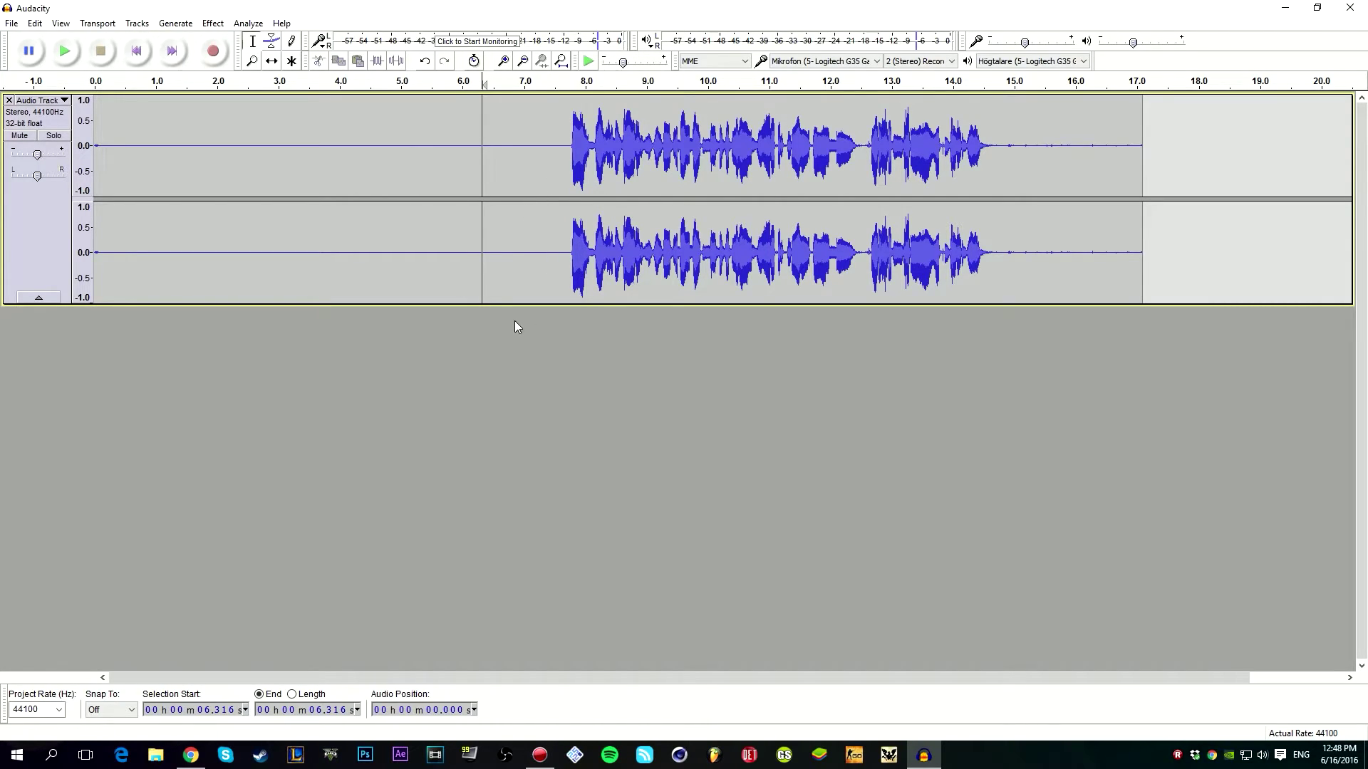
pyautogui.click(516, 158)
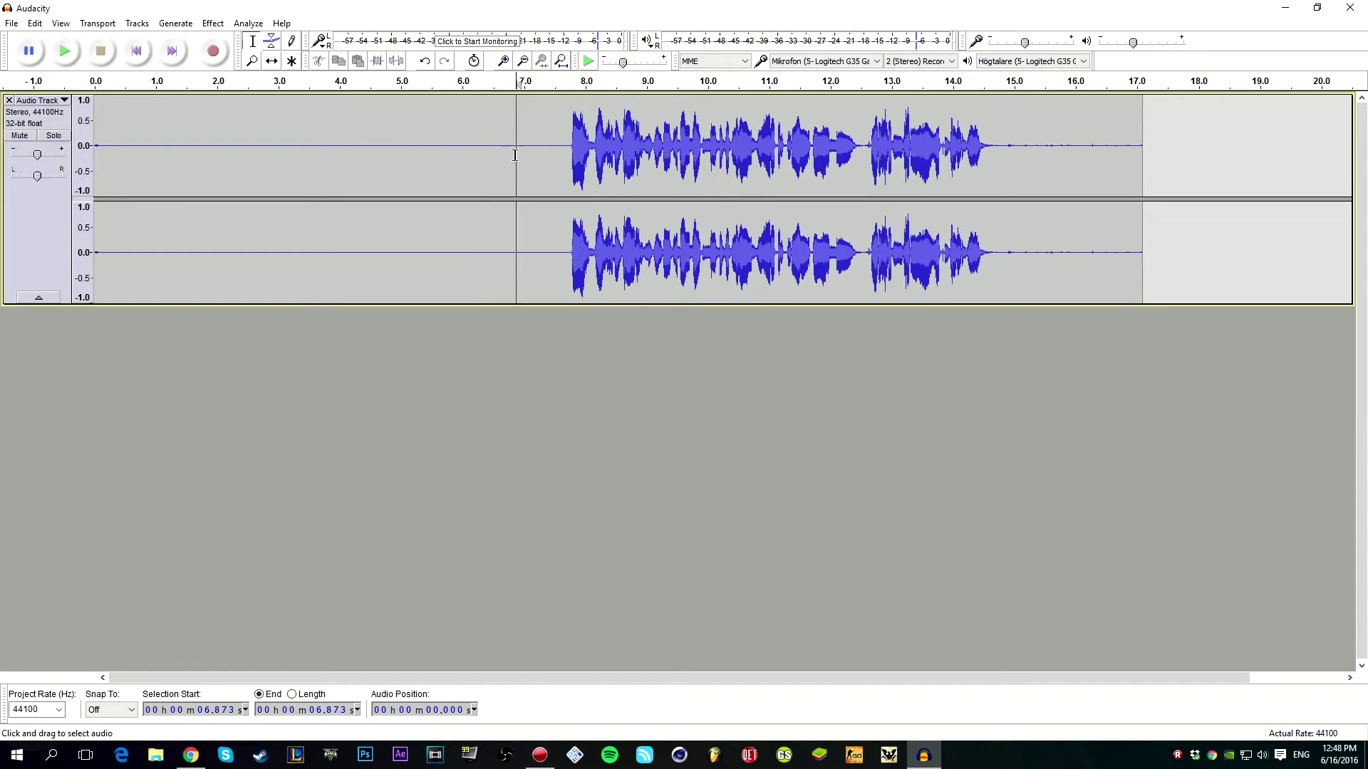
pyautogui.click(448, 174)
pyautogui.click(489, 174)
# Play the audio from about 4.2 s and place the edit point near 6.7 s
pyautogui.click(354, 184)
pyautogui.press('space')
pyautogui.click(502, 157)
# Undo the normalization, then reset the selection and leave the track deselected
pyautogui.hotkey('ctrl', 'a')
pyautogui.click(532, 187)
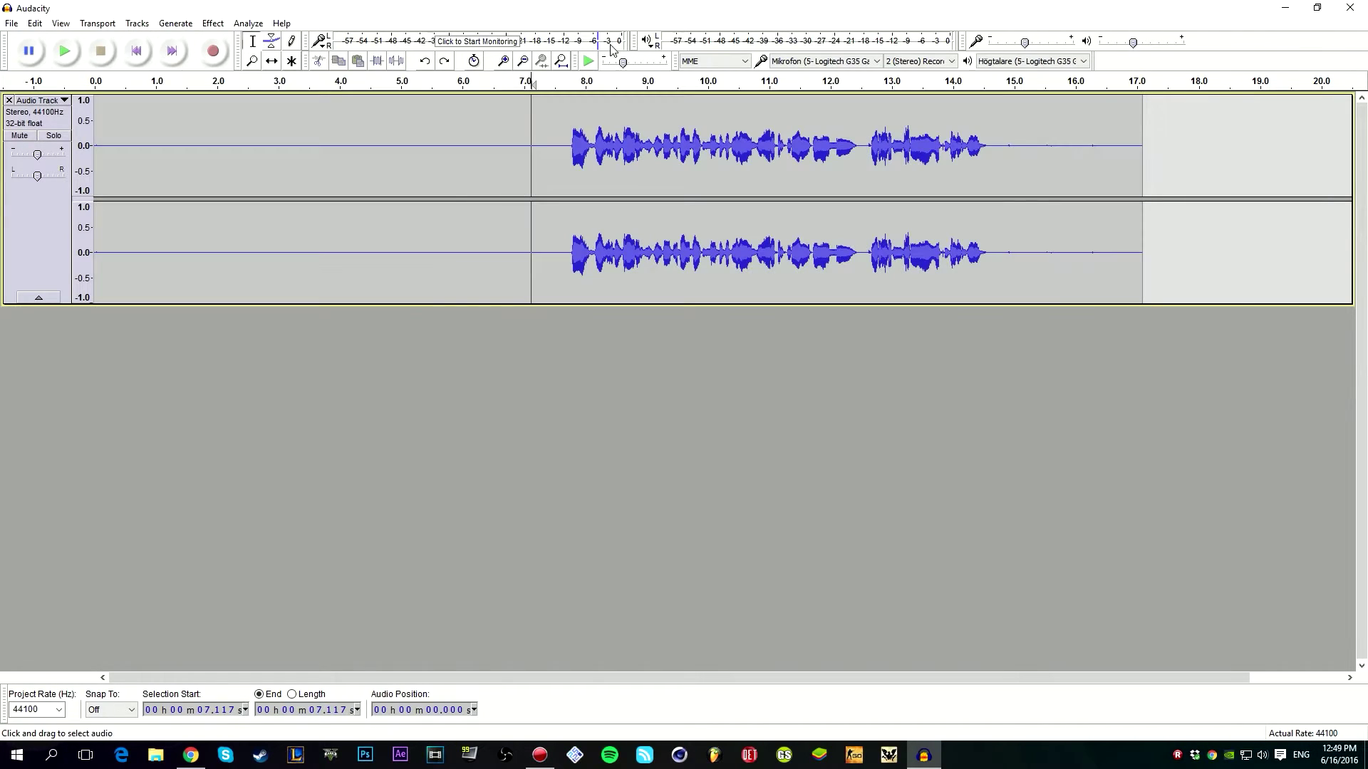
pyautogui.click(494, 171)
pyautogui.hotkey('ctrl', 'a')
pyautogui.click(540, 179)
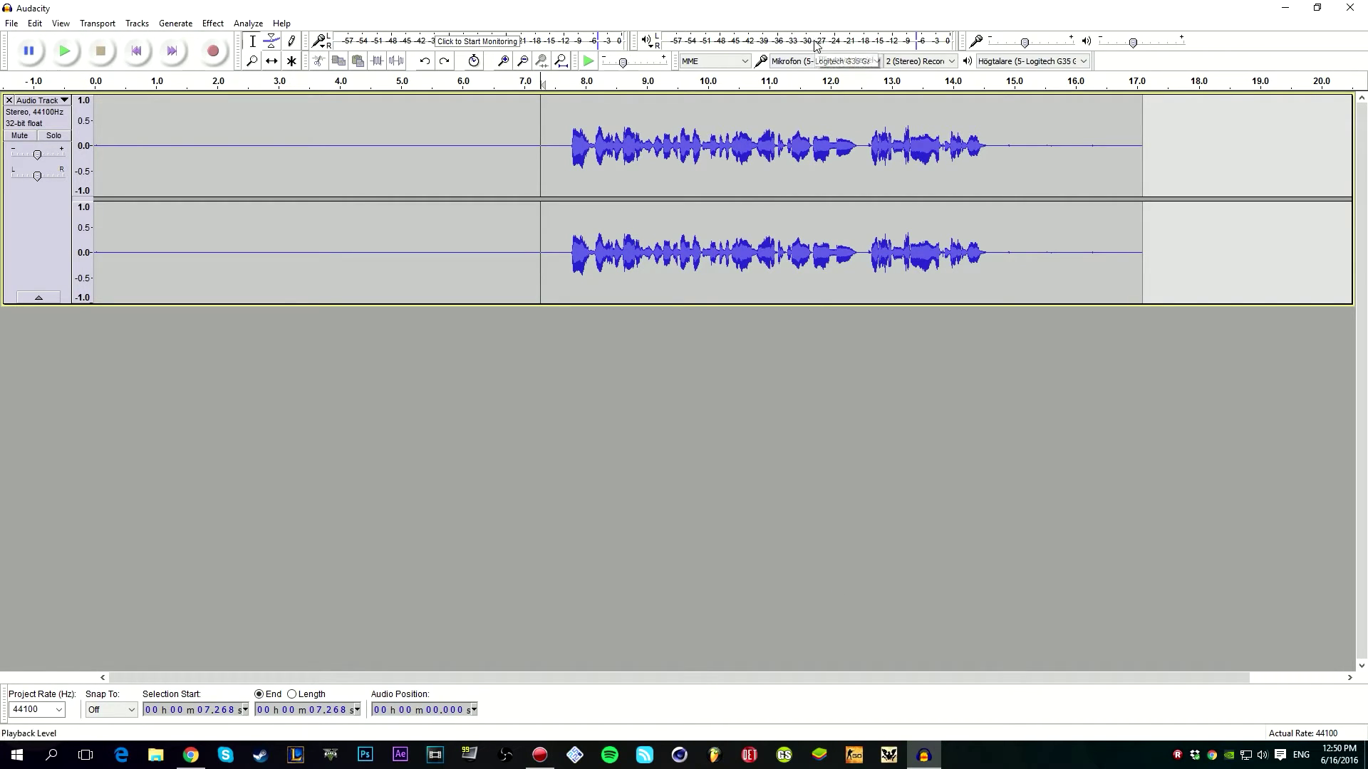
pyautogui.click(47, 349)
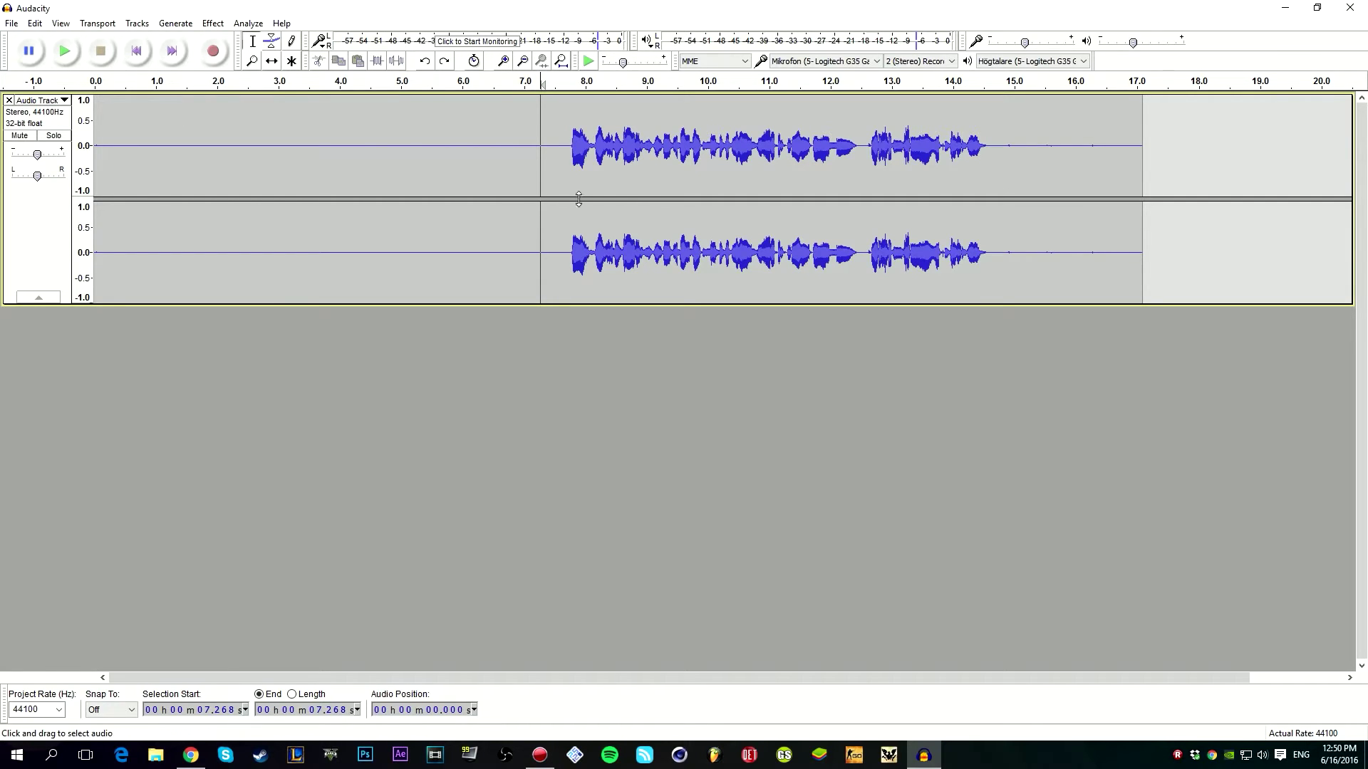
# Select all the audio, use the File menu, and show the recording input device list
pyautogui.click(569, 151)
pyautogui.hotkey('ctrl', 'a')
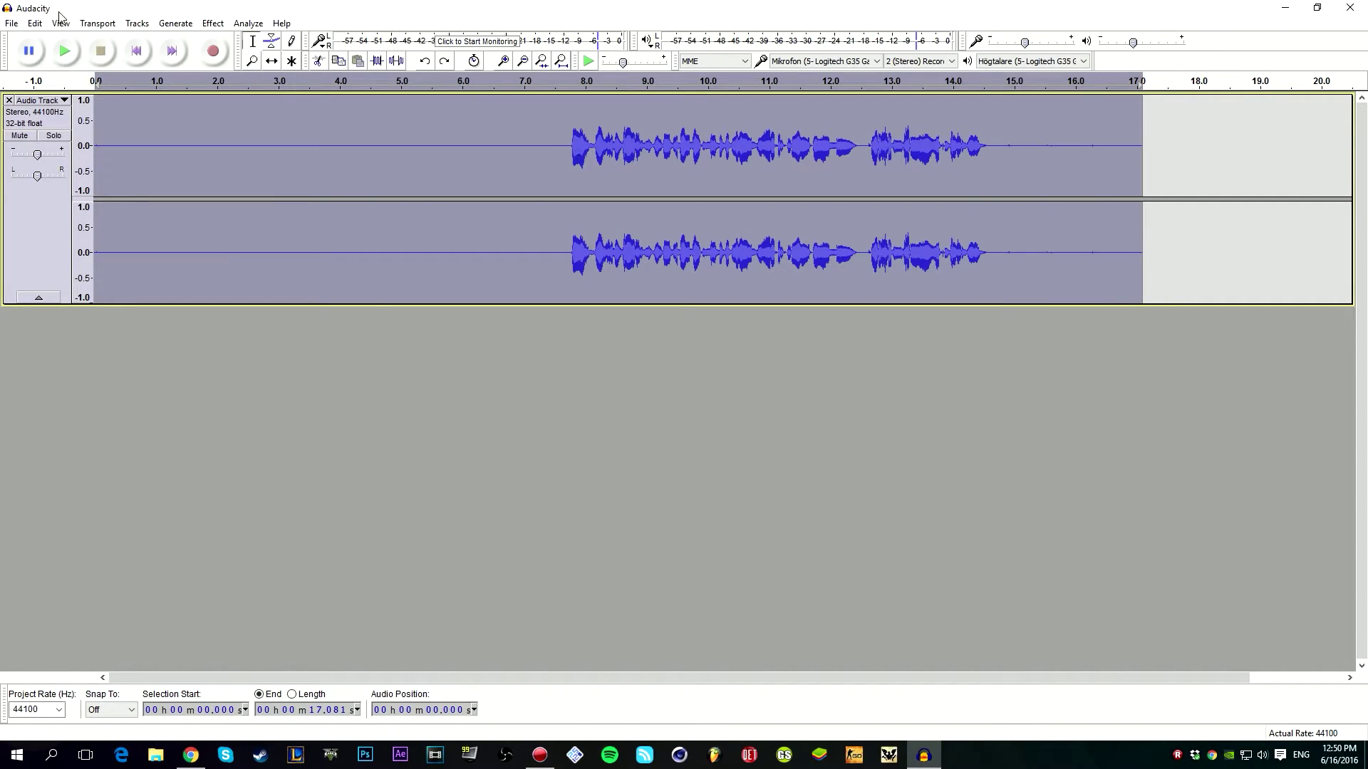
pyautogui.click(11, 23)
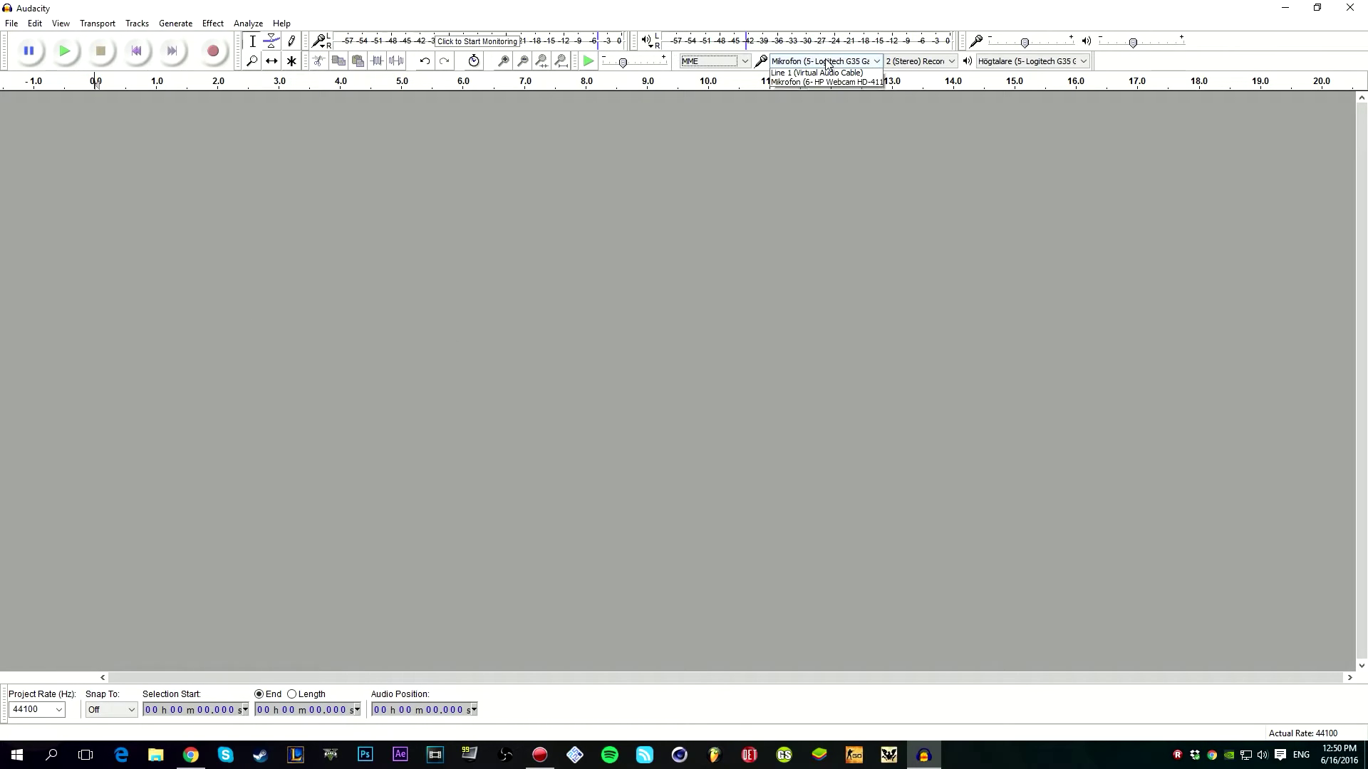
pyautogui.click(825, 62)
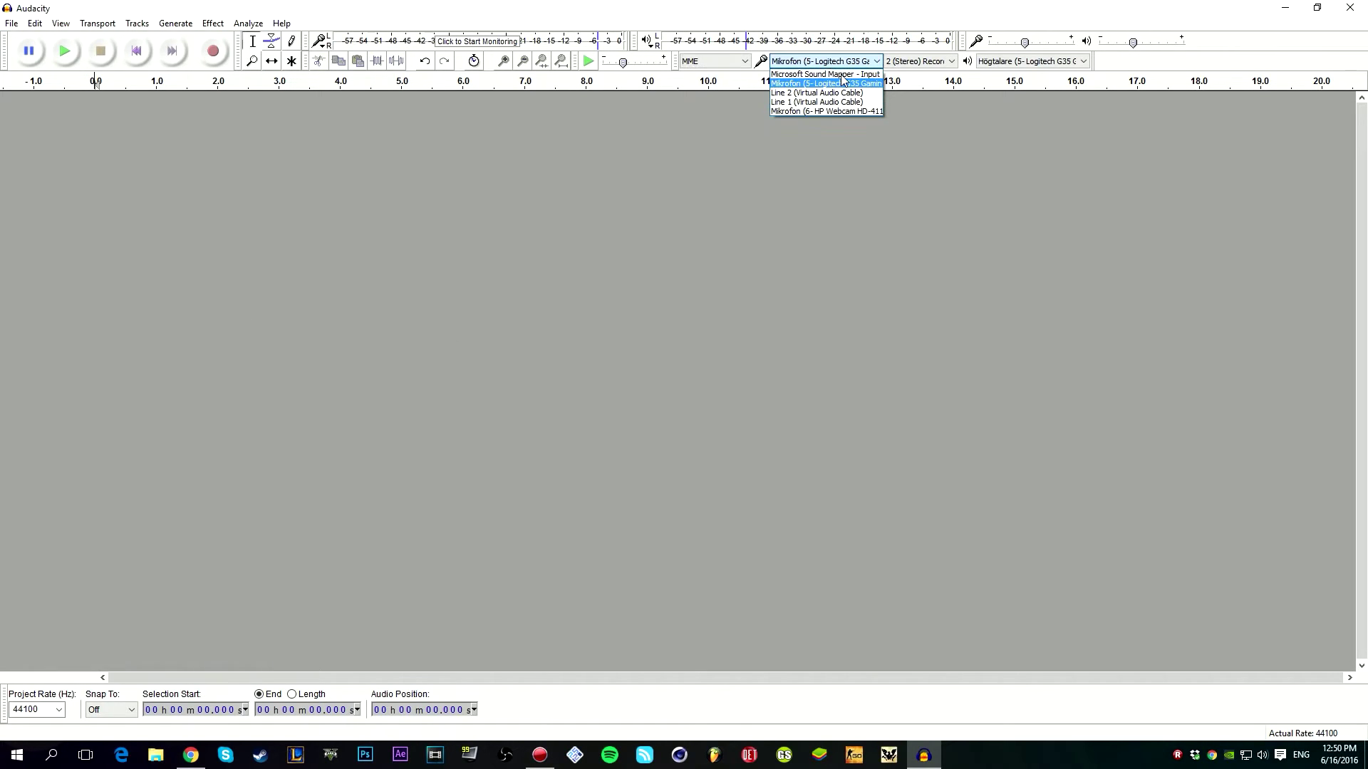
# Record a roughly 13-second take from the HP Webcam microphone
pyautogui.click(854, 112)
pyautogui.press('r')
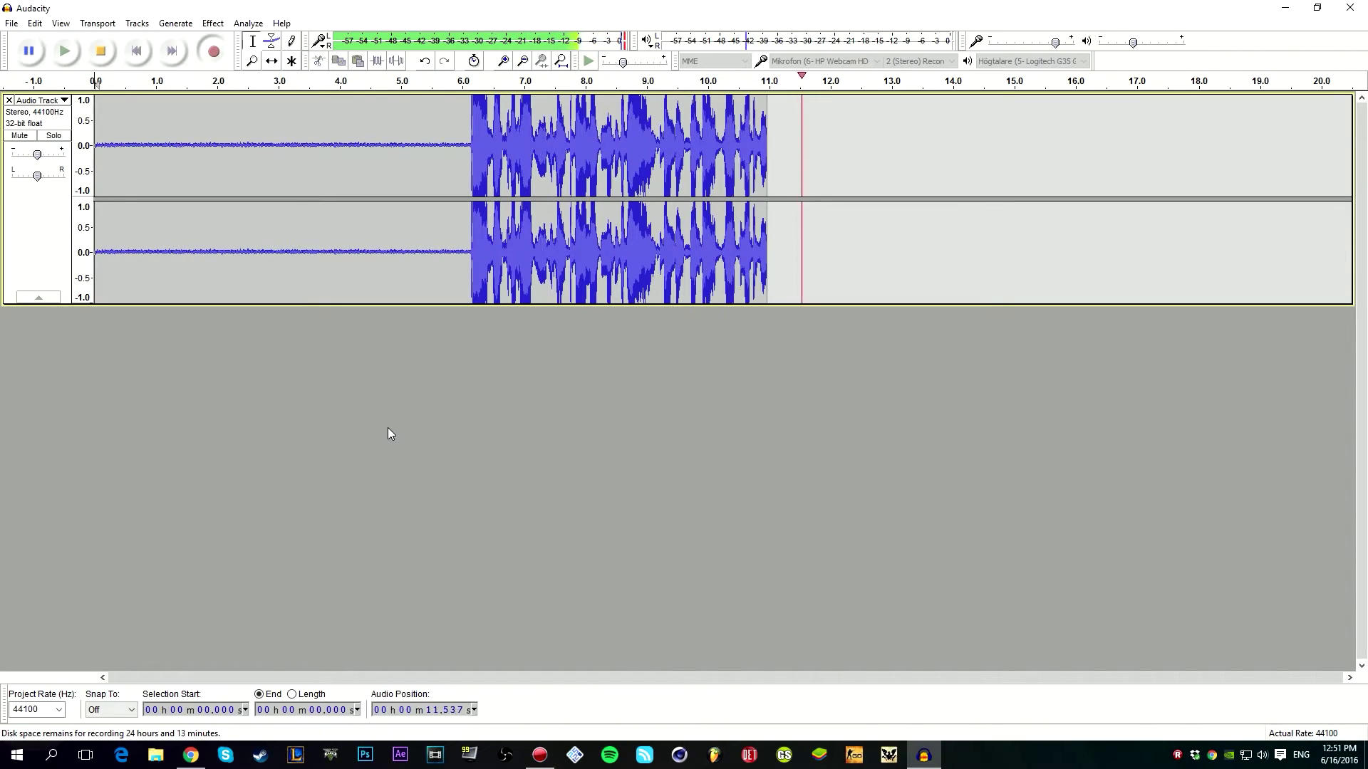
pyautogui.press('space')
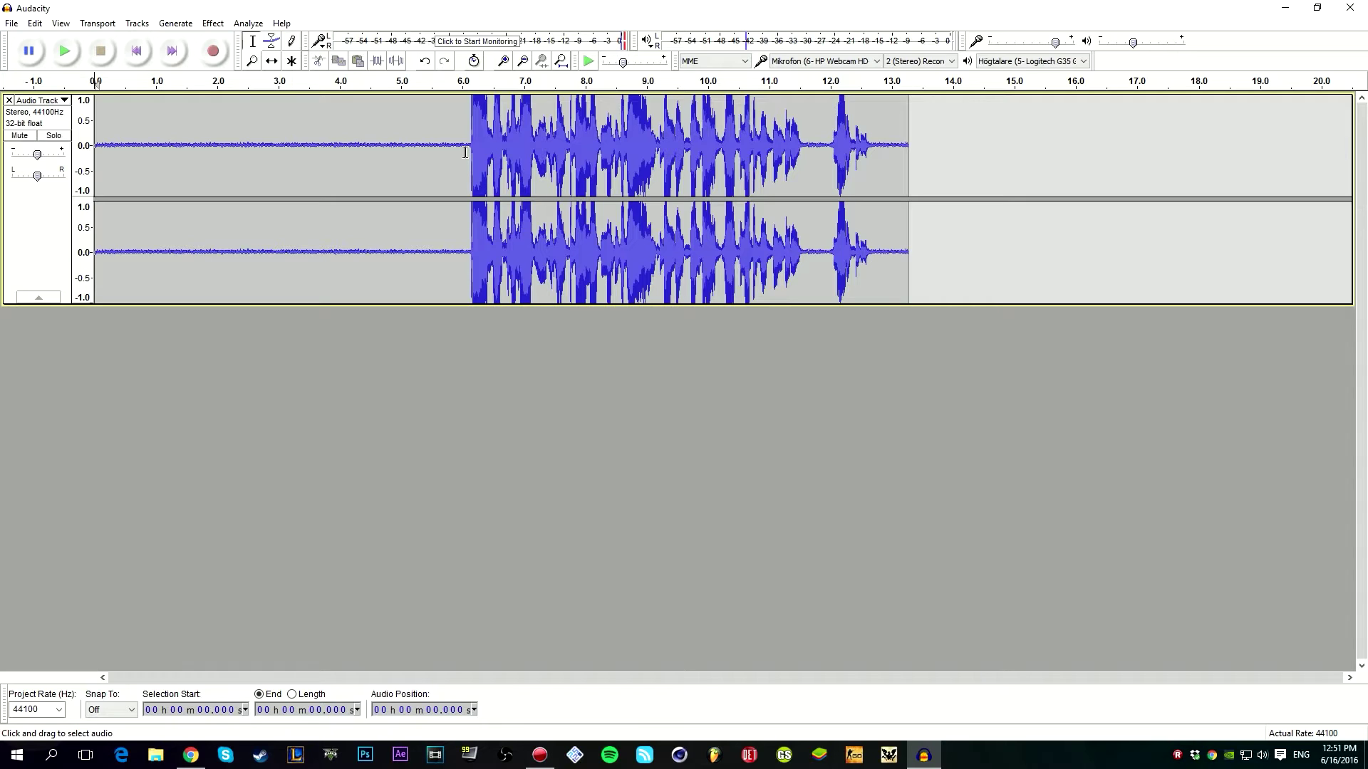
# Play back the 0–6.06 s background-noise stretch, then play from where speech begins at about 6.1 s
pyautogui.moveTo(464, 151); pyautogui.dragTo(95, 153)
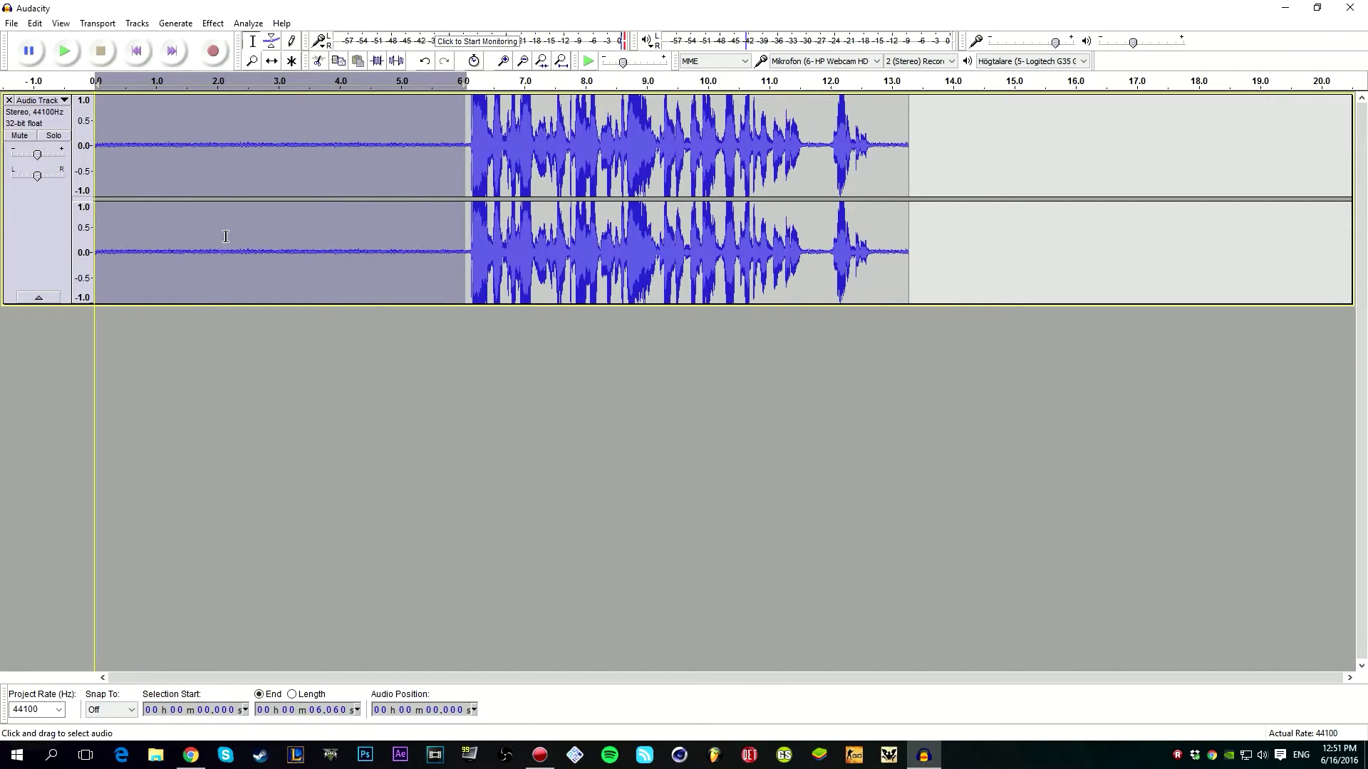
pyautogui.press('space')
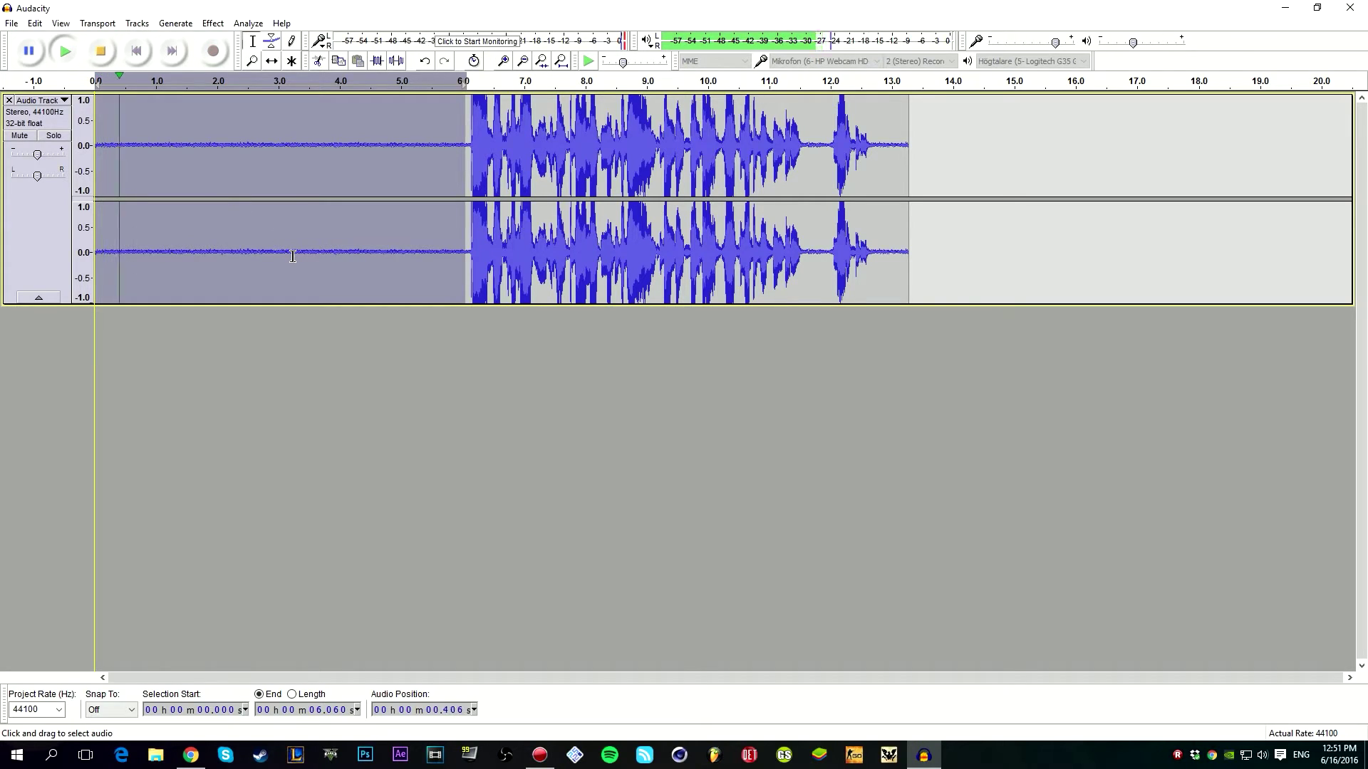
pyautogui.press('space')
pyautogui.click(471, 163)
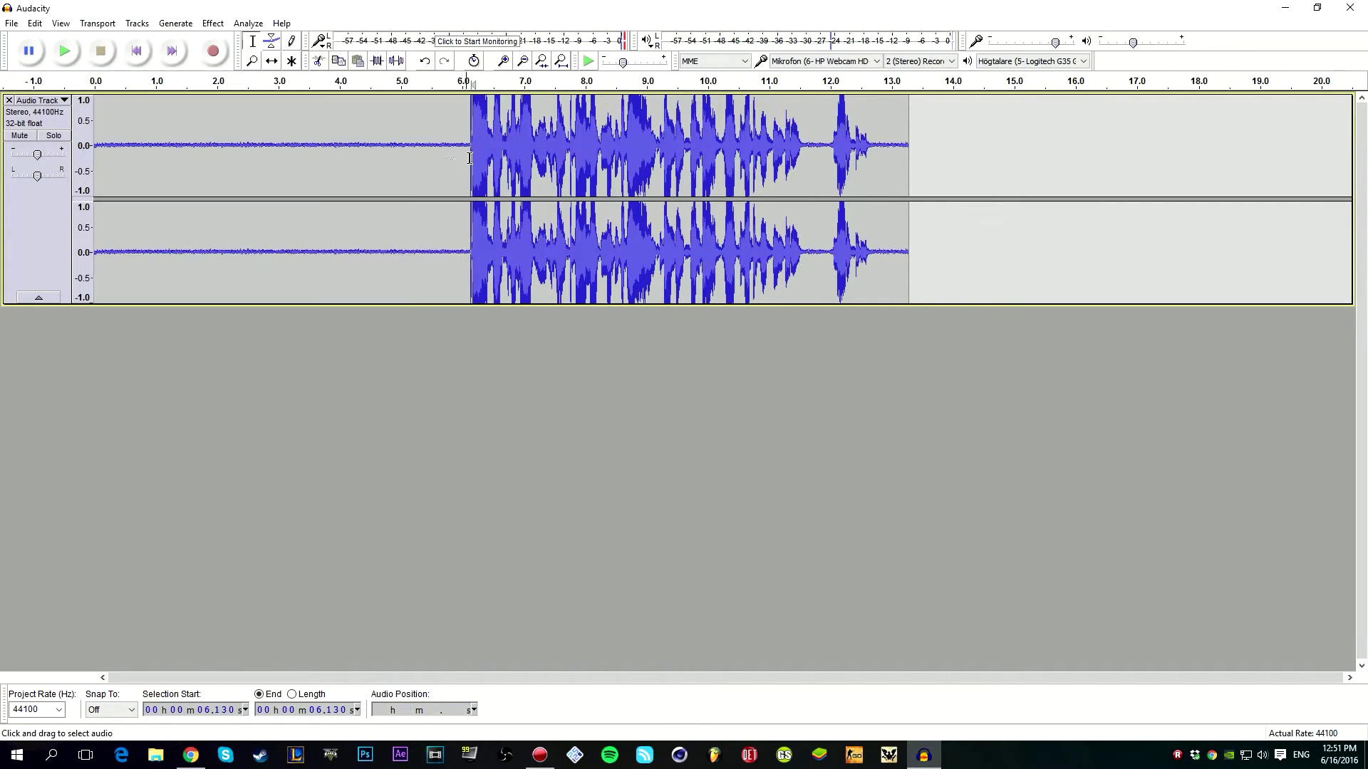
pyautogui.press('space')
pyautogui.press('space')
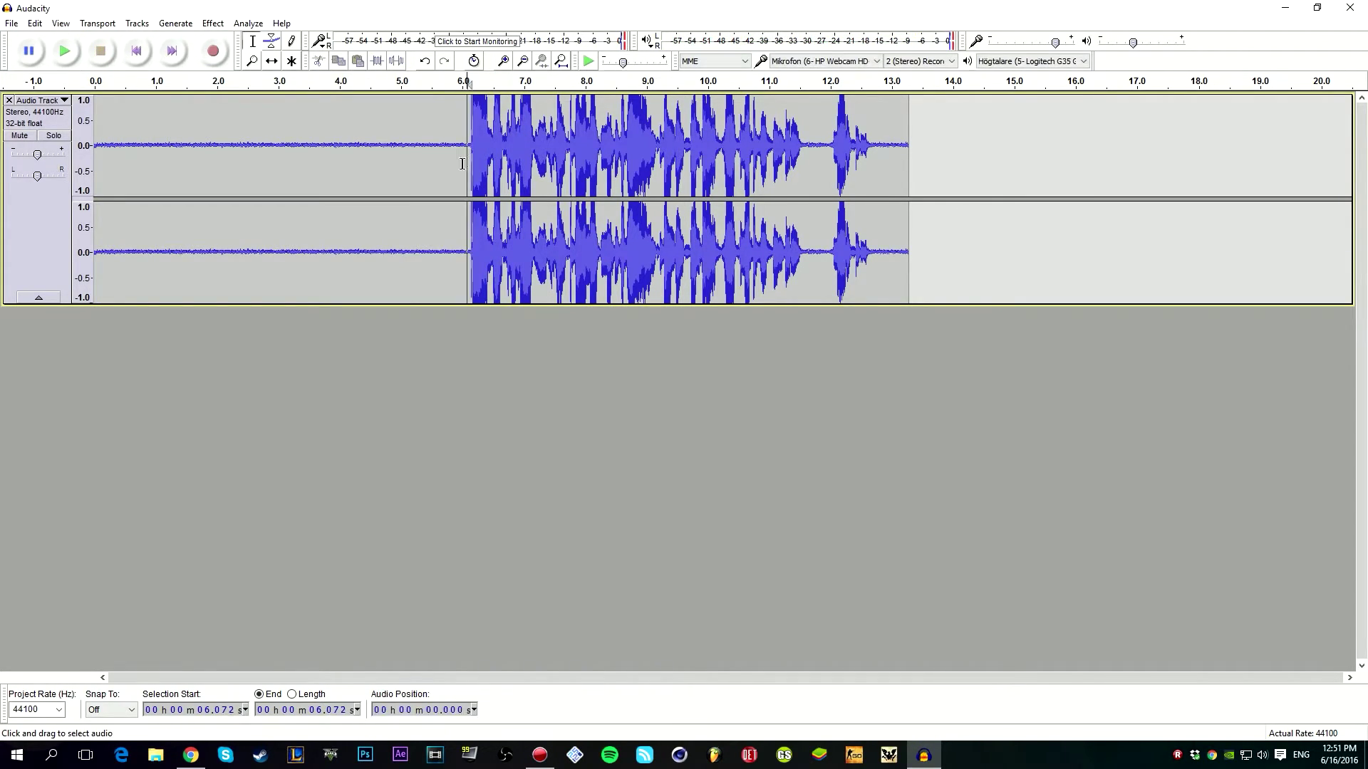
# Capture a Noise Reduction noise profile from the first 6 seconds of background noise
pyautogui.moveTo(466, 161); pyautogui.dragTo(95, 160)
pyautogui.click(213, 22)
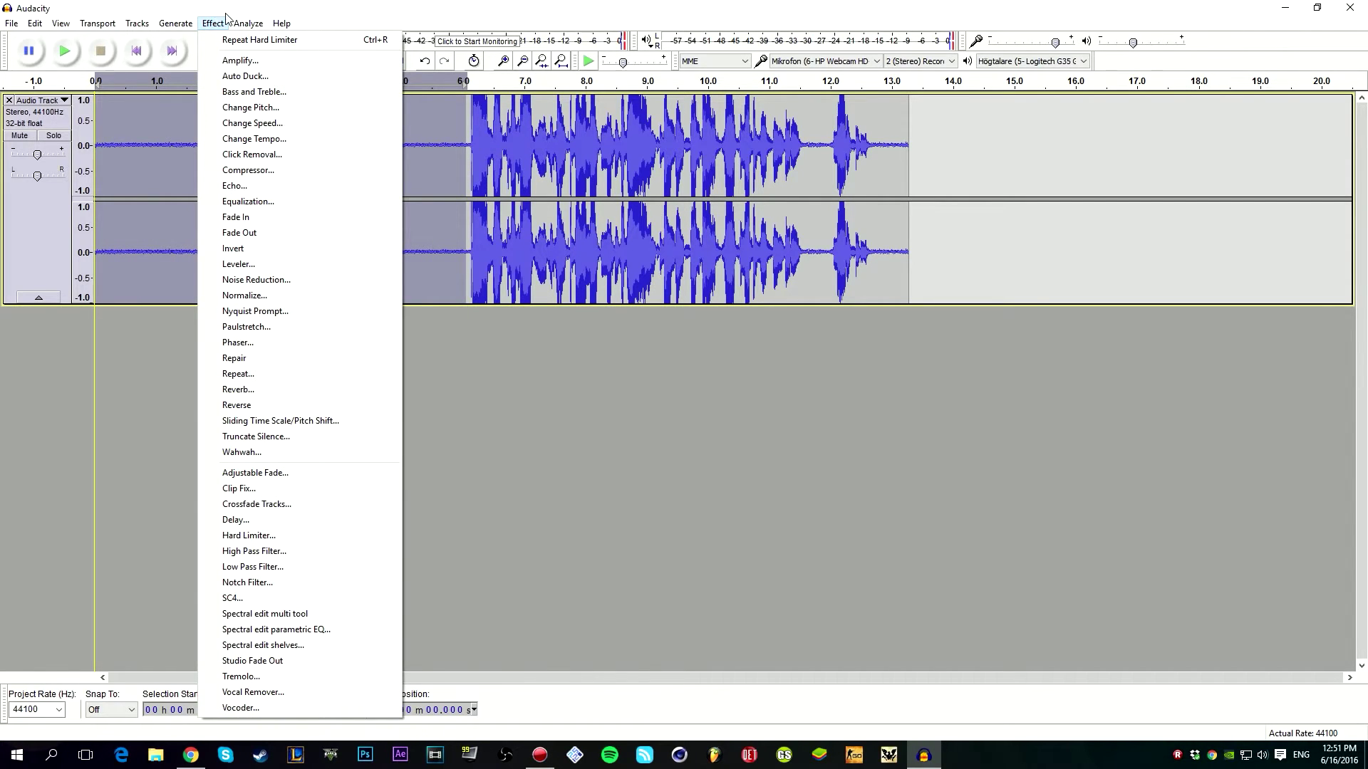
pyautogui.click(213, 23)
pyautogui.click(213, 23)
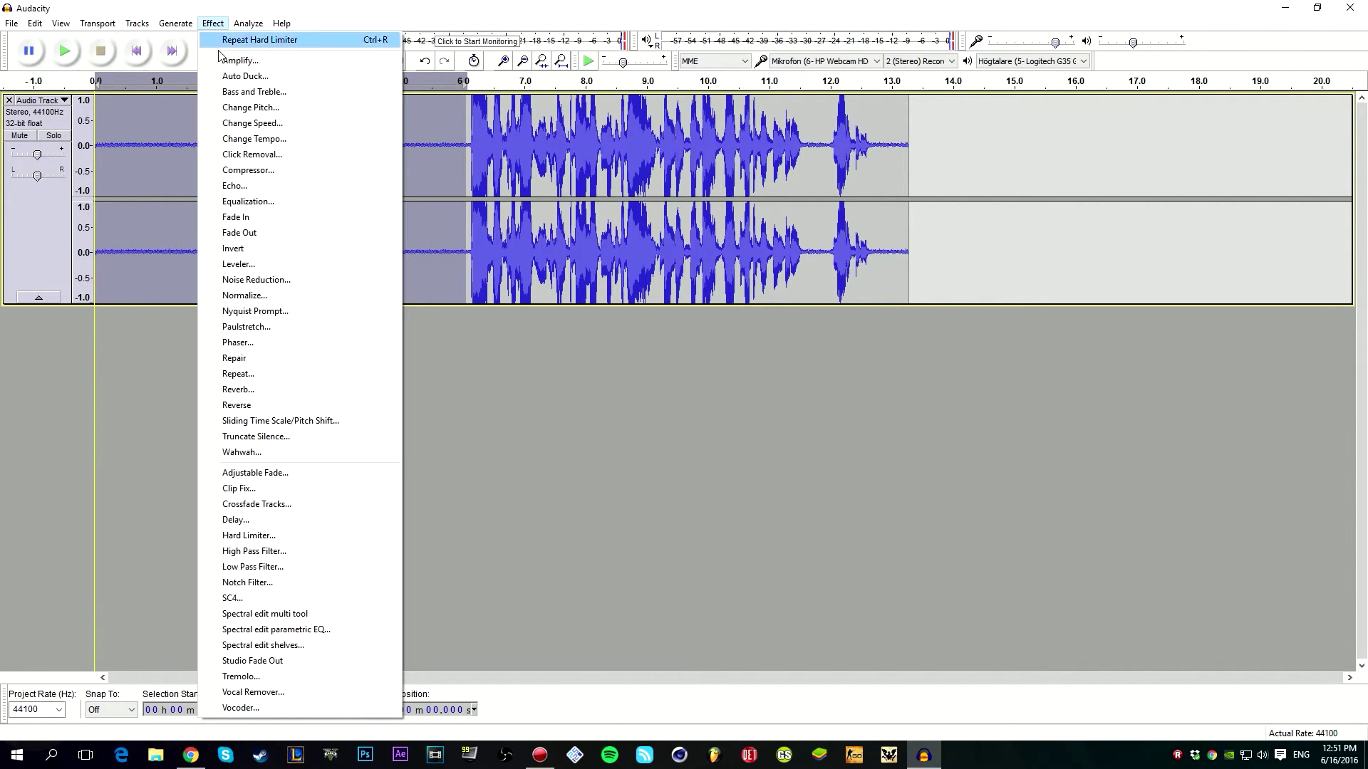
pyautogui.click(293, 275)
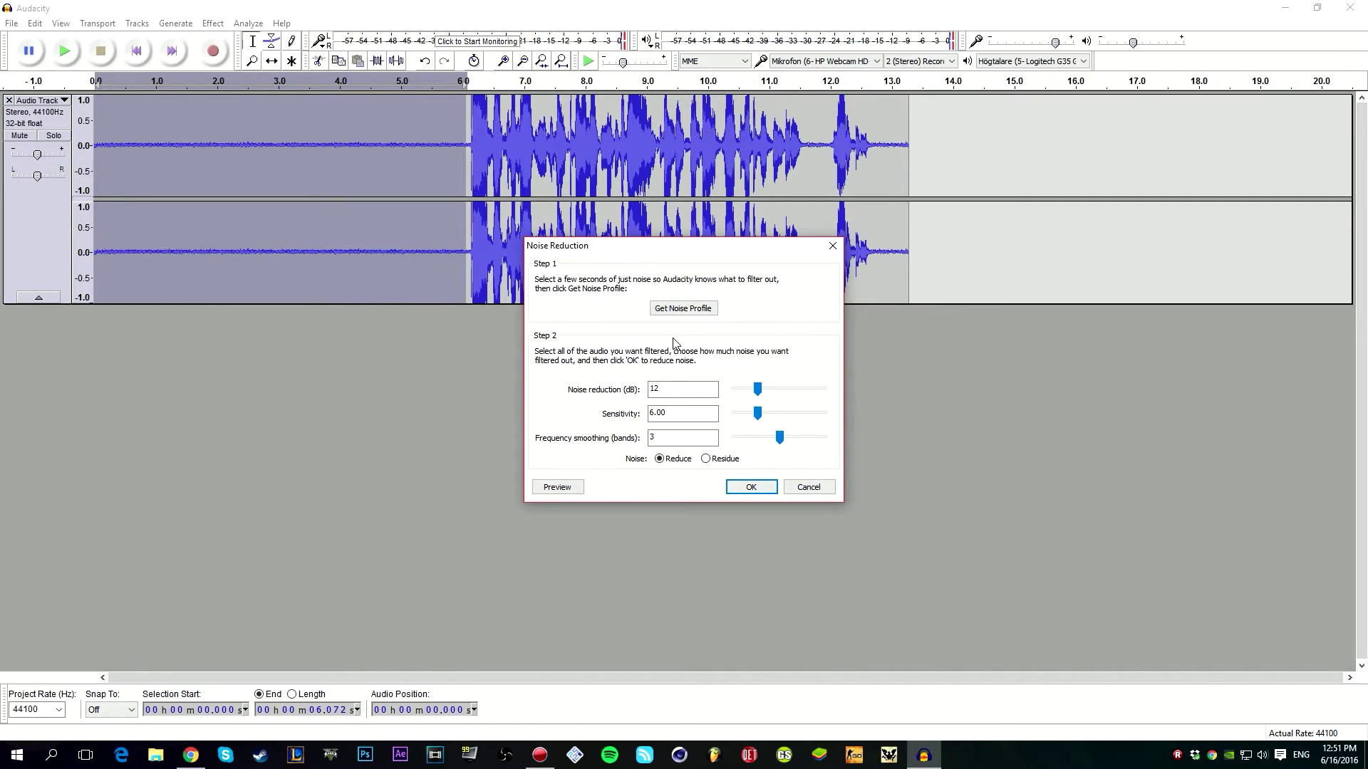
pyautogui.click(682, 307)
# Apply Noise Reduction to the whole recording
pyautogui.hotkey('ctrl', 'a')
pyautogui.click(213, 23)
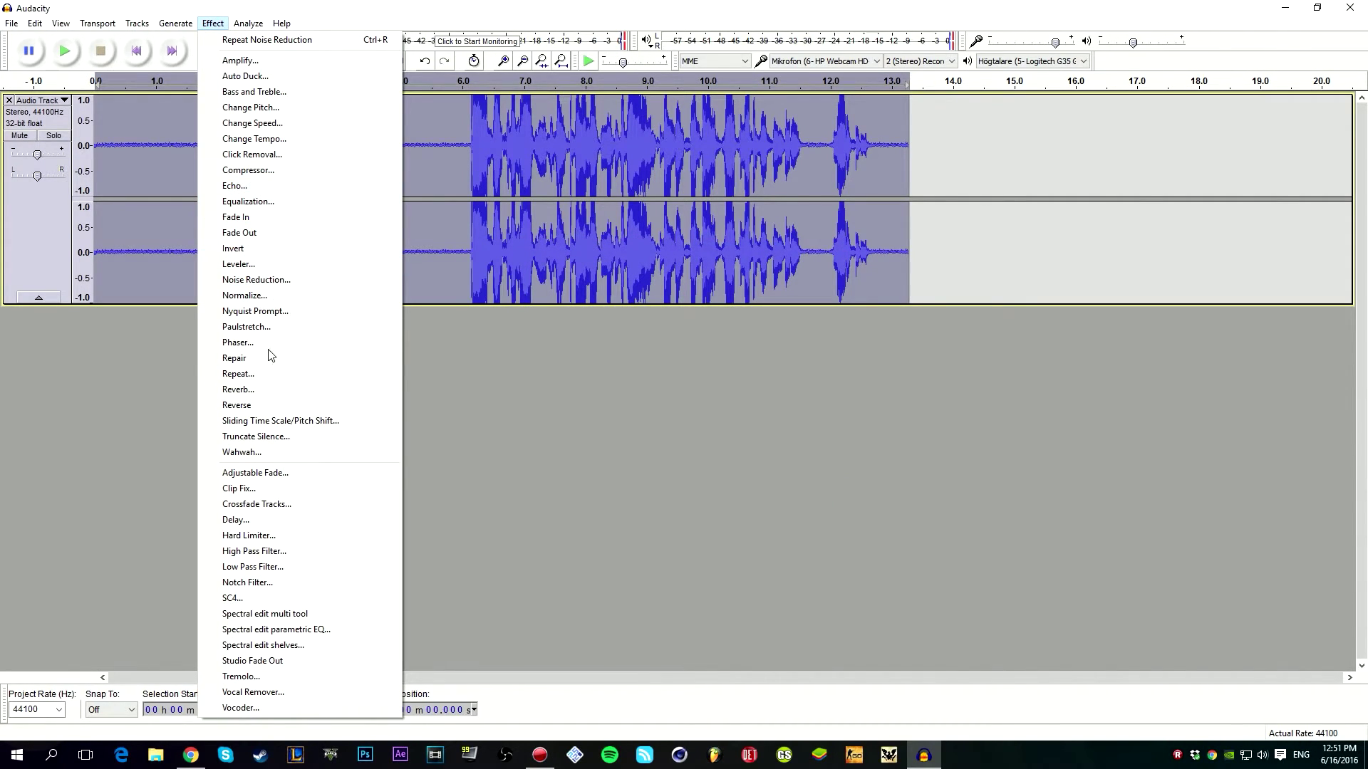
pyautogui.click(260, 282)
pyautogui.click(751, 488)
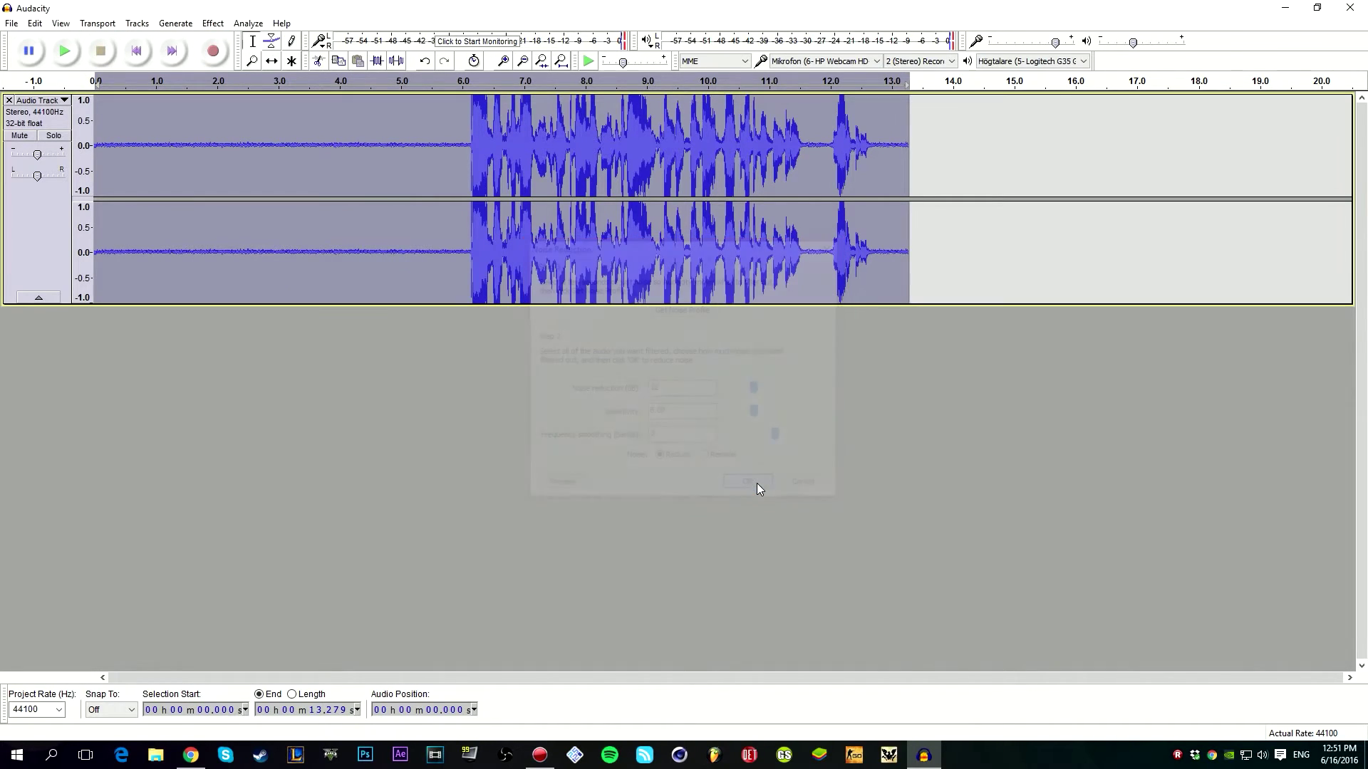
# Play the recording from the beginning and from the speech to check the noise removal
pyautogui.click(393, 174)
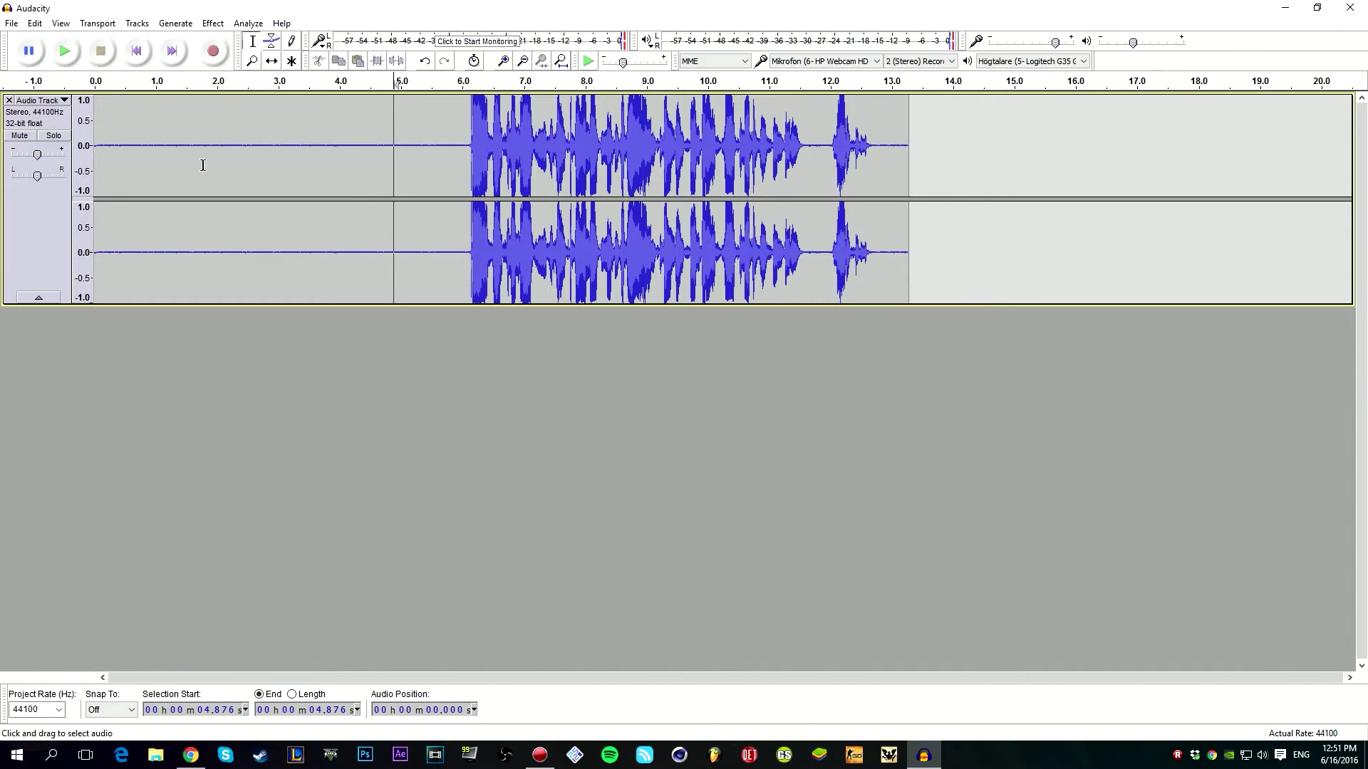
pyautogui.click(109, 172)
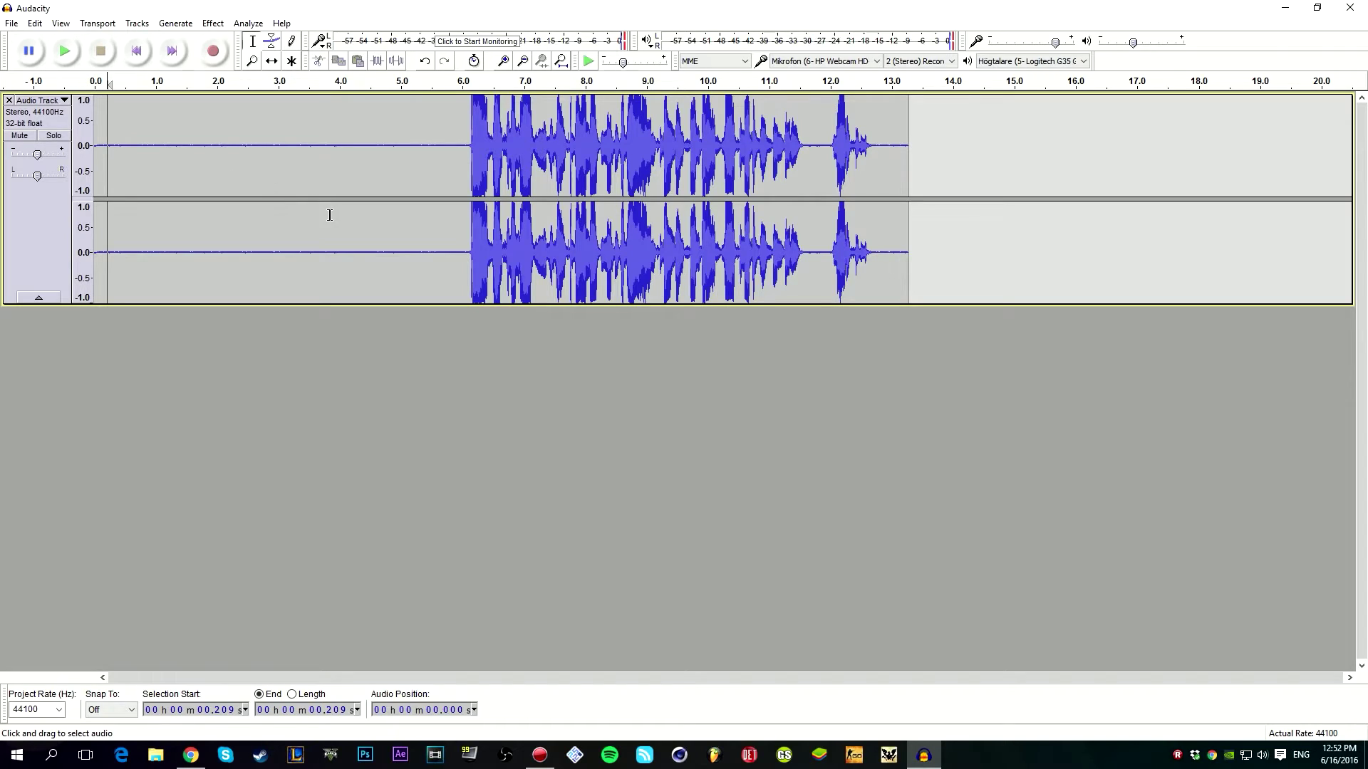
pyautogui.press('space')
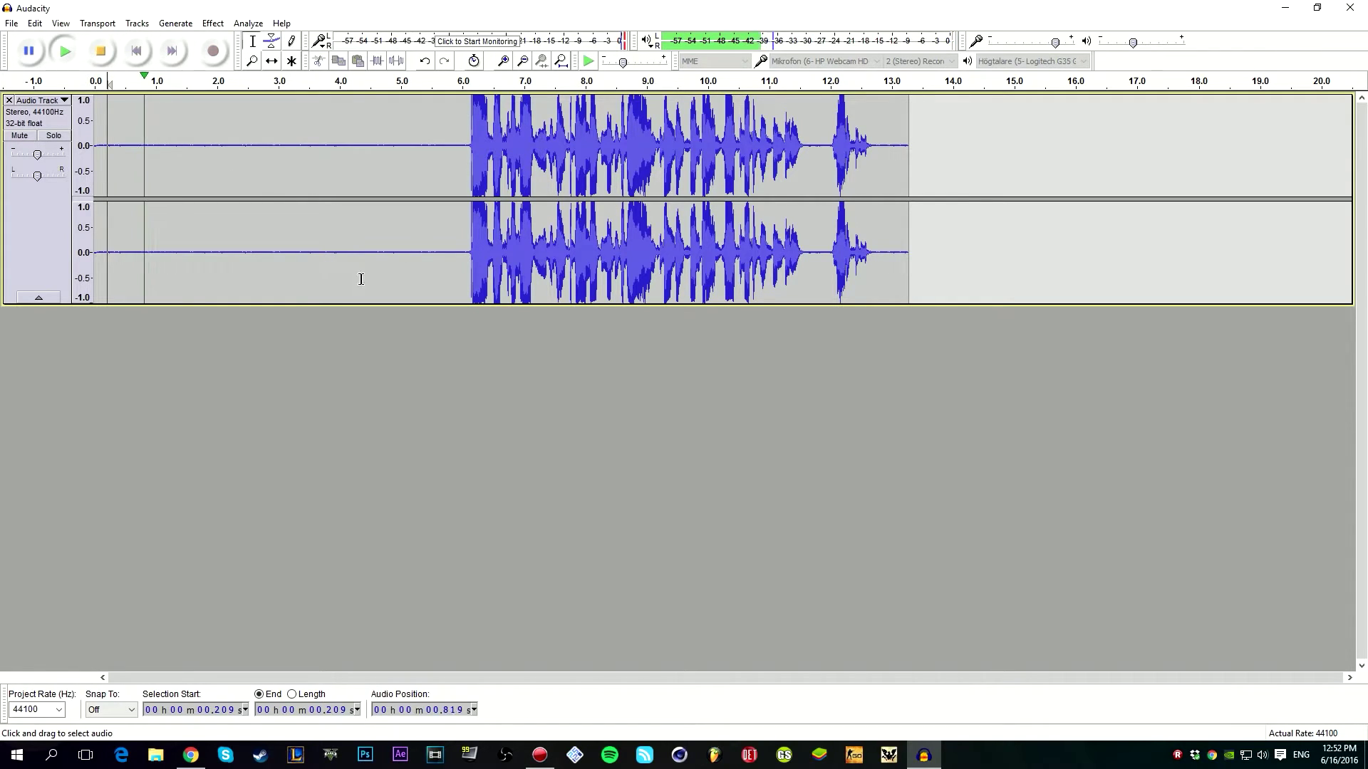
pyautogui.press('space')
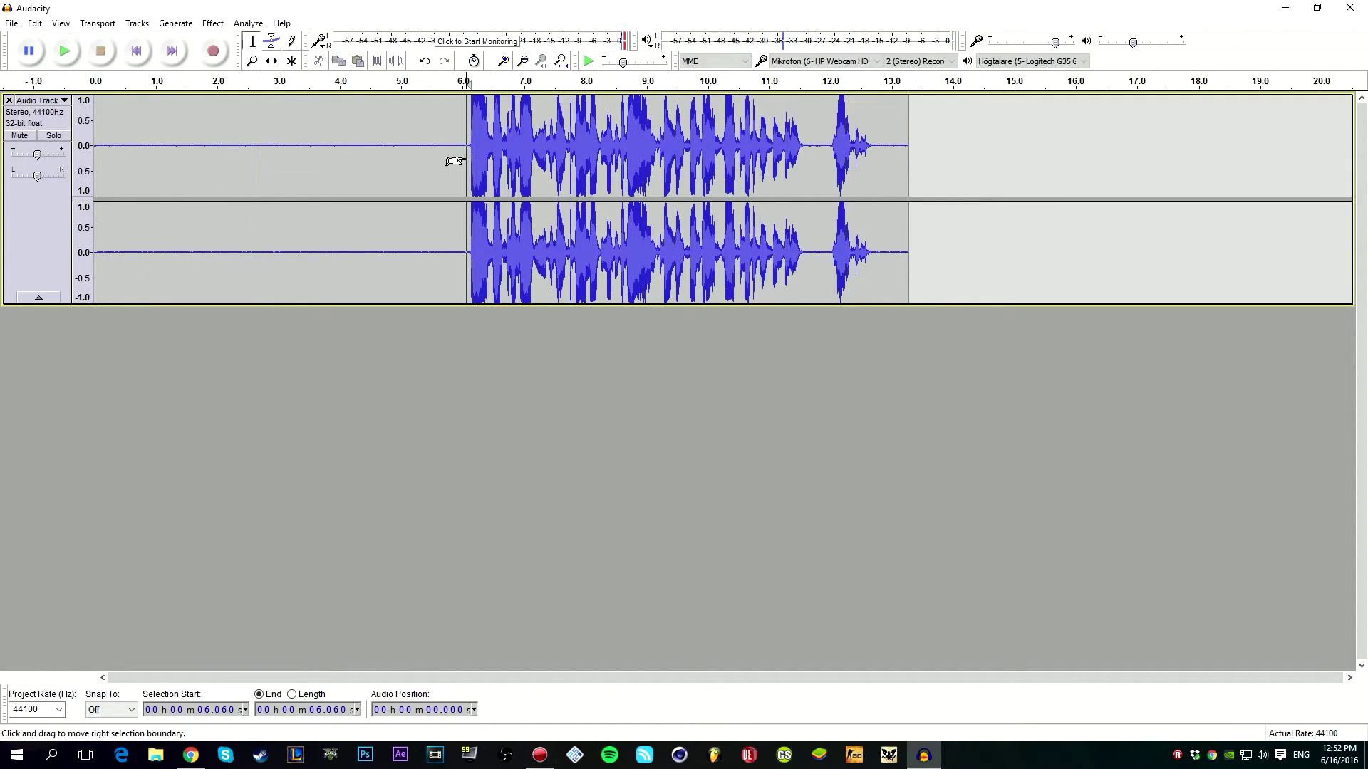
pyautogui.click(466, 157)
pyautogui.press('space')
pyautogui.press('space')
# Compress the whole track at a 2:1 ratio above -15 dB and play it back
pyautogui.hotkey('ctrl', 'a')
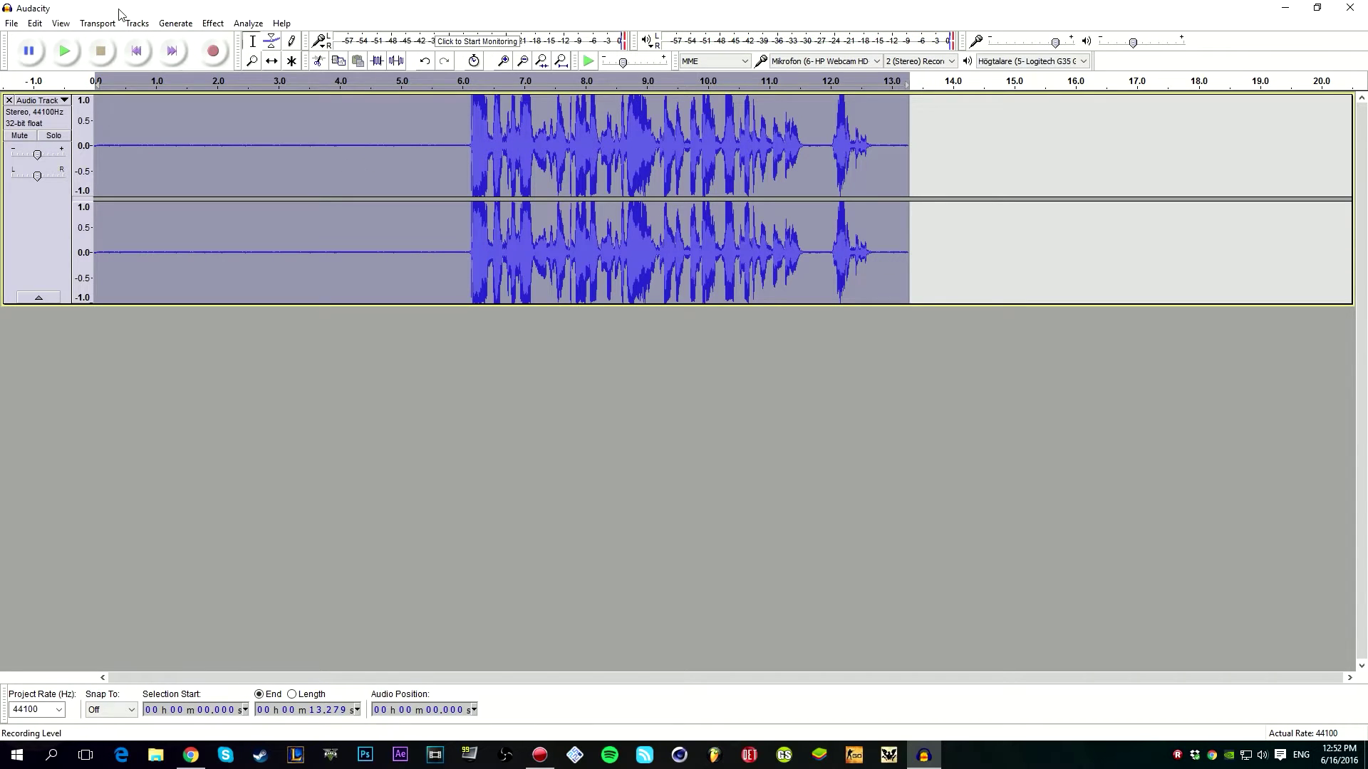
pyautogui.click(213, 22)
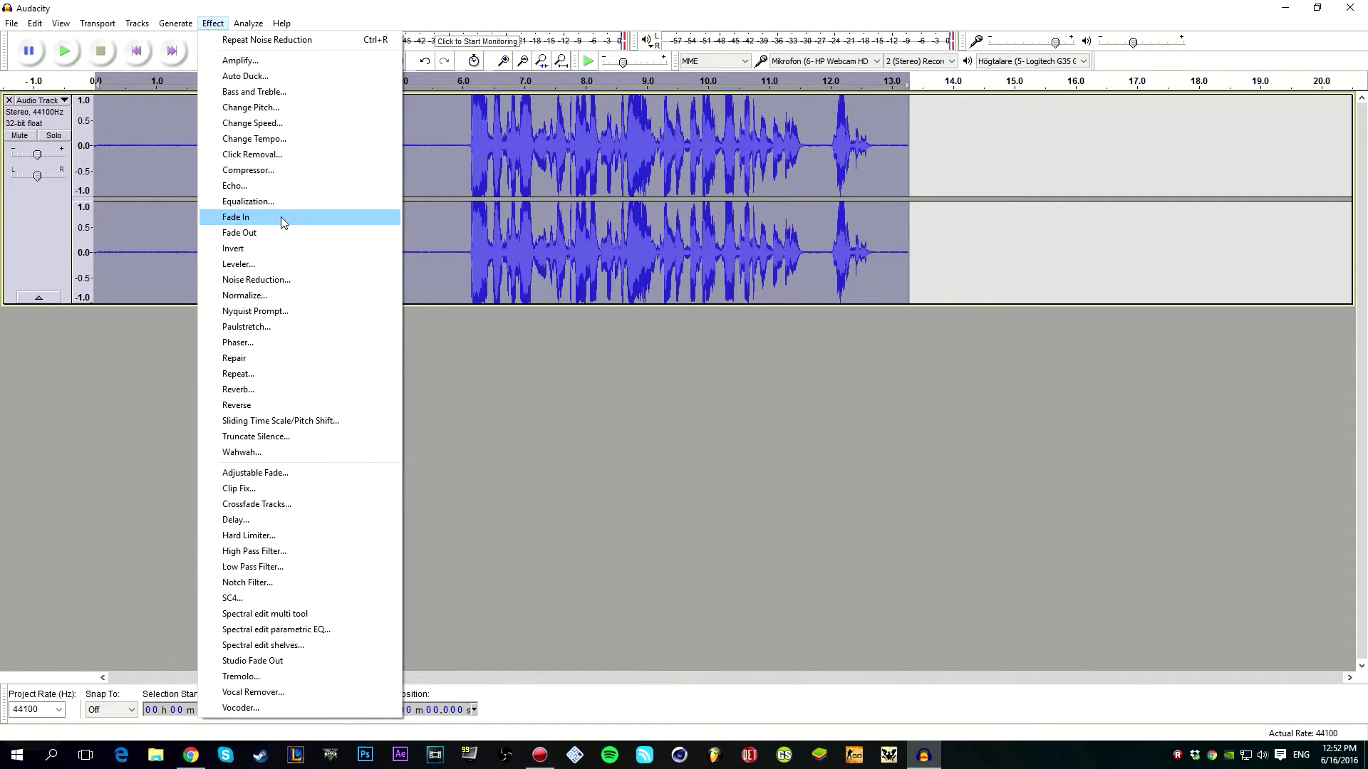
pyautogui.click(277, 170)
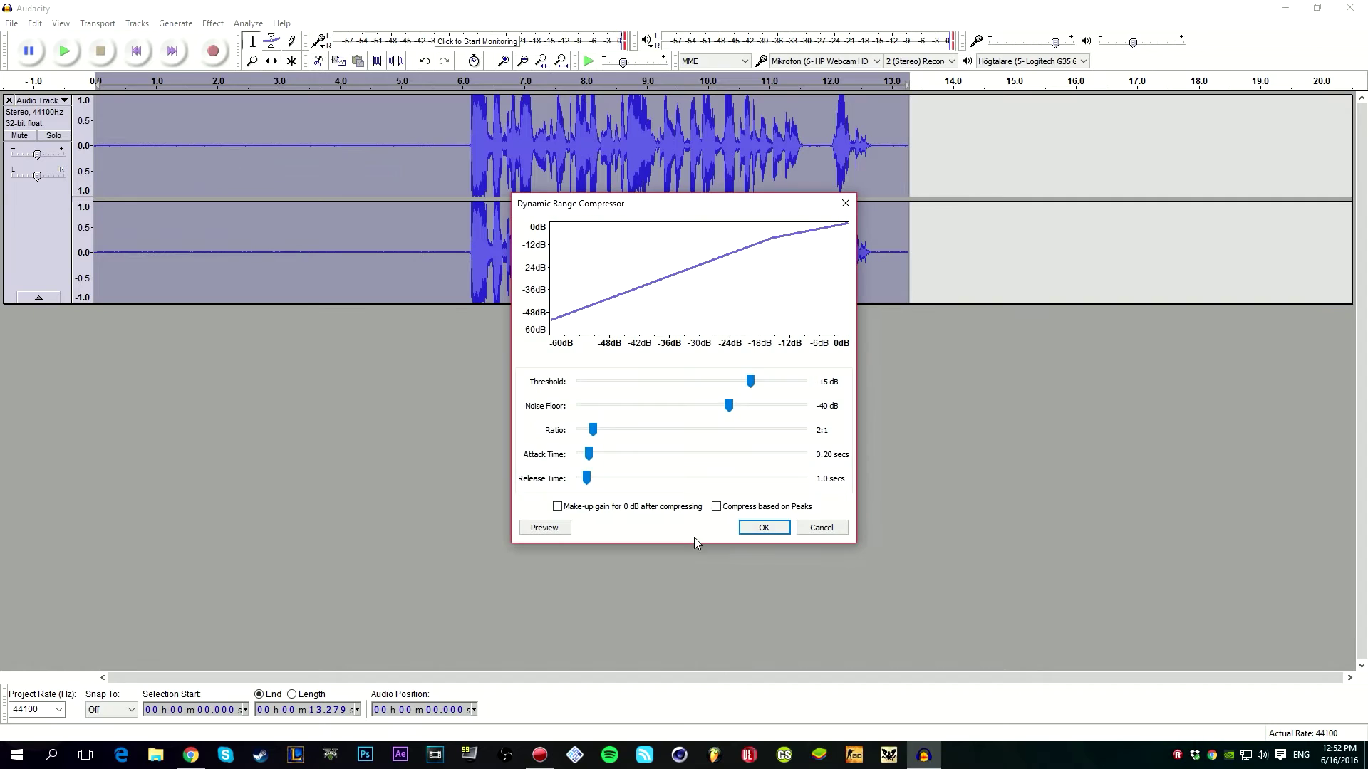
pyautogui.click(761, 533)
pyautogui.click(415, 153)
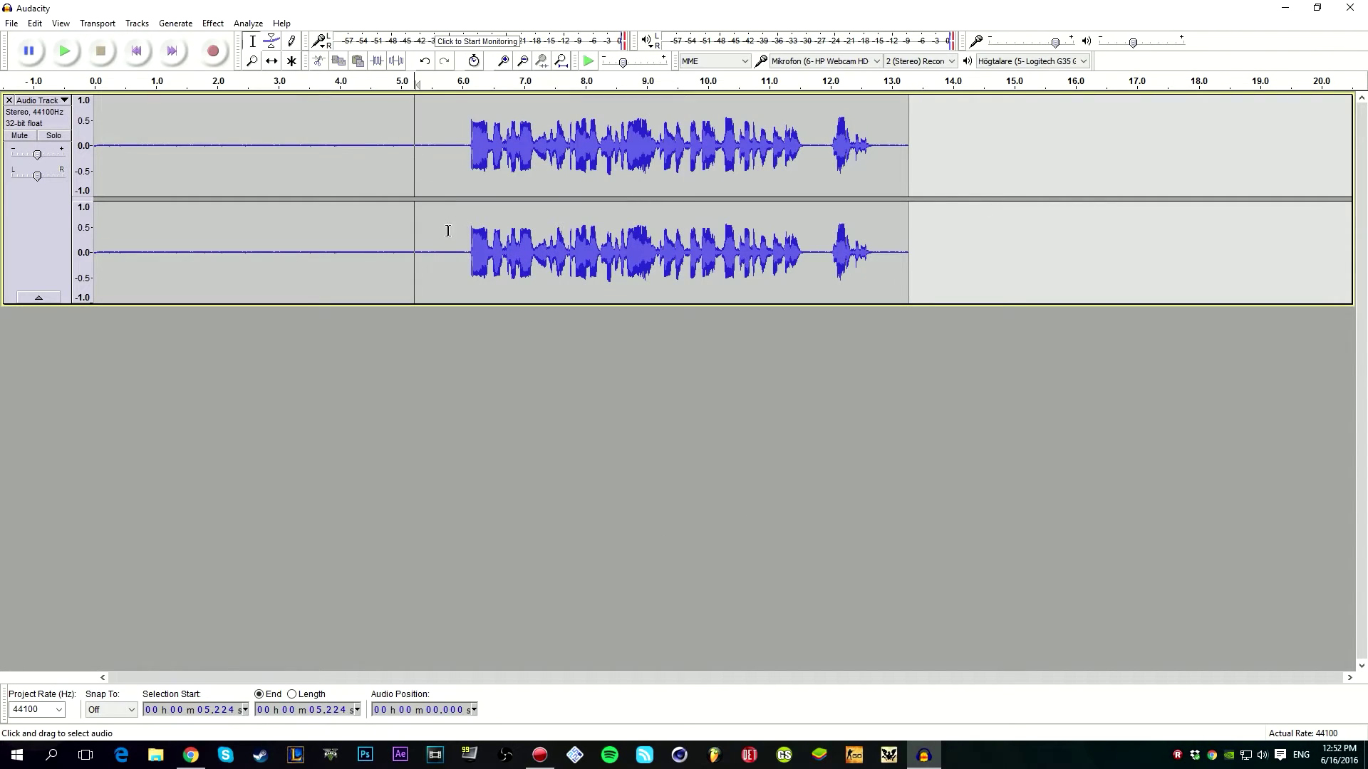
pyautogui.press('space')
# Apply the Bass Boost equalization curve to the entire track
pyautogui.hotkey('ctrl', 'a')
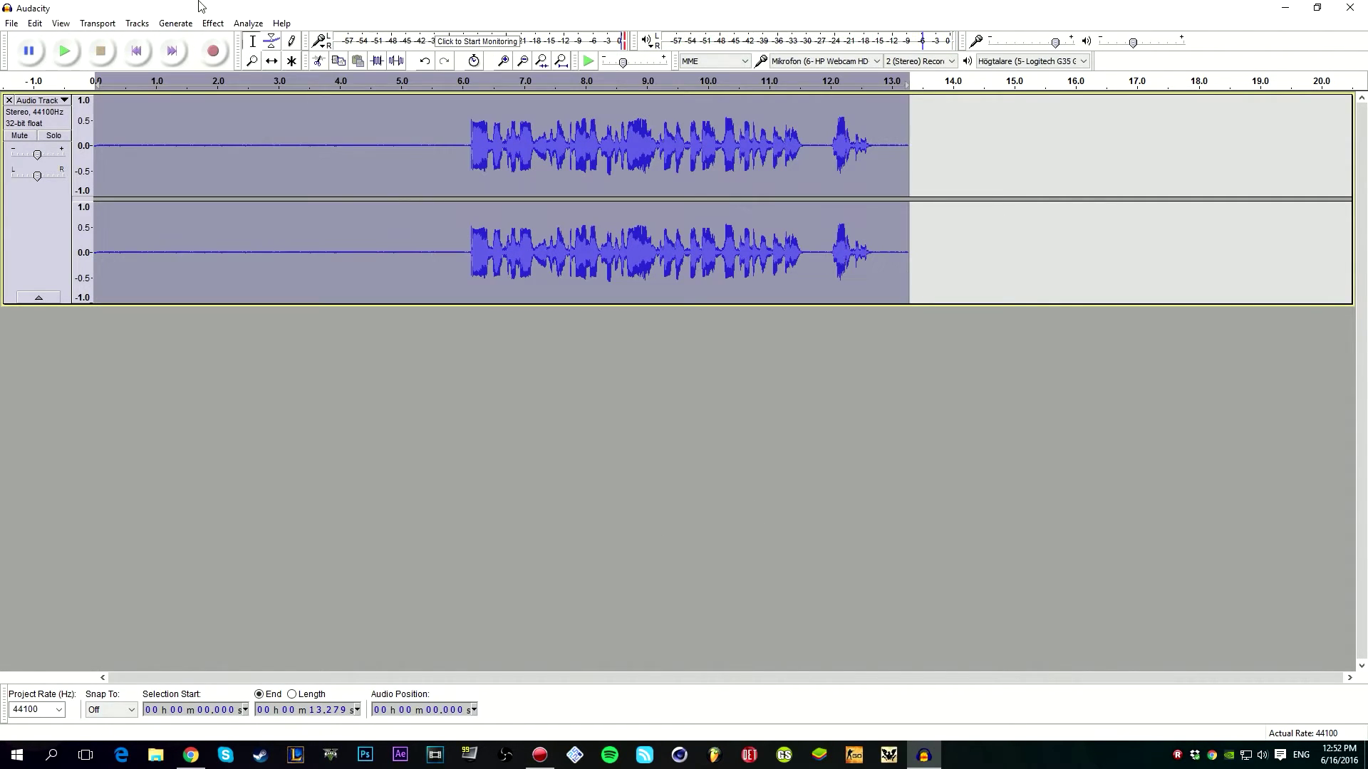
pyautogui.click(212, 23)
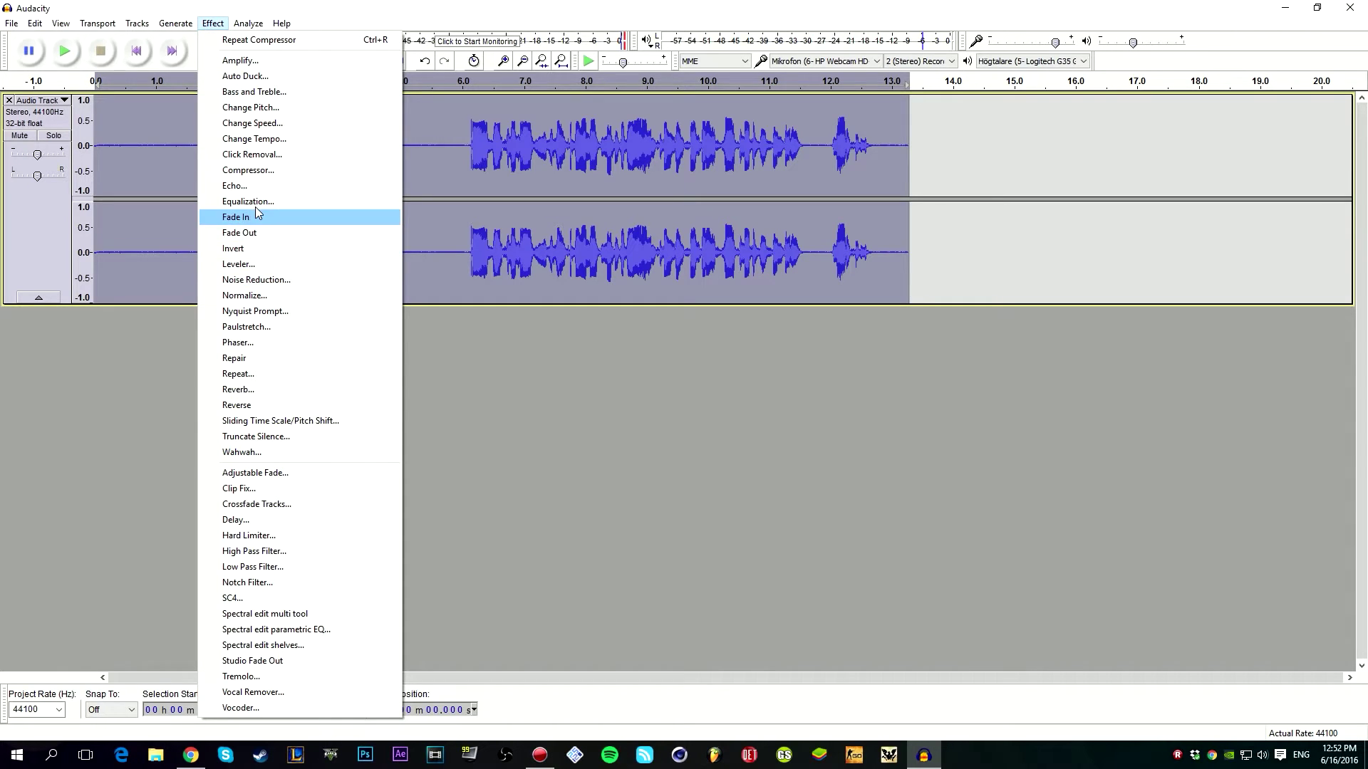
pyautogui.click(255, 202)
pyautogui.click(582, 511)
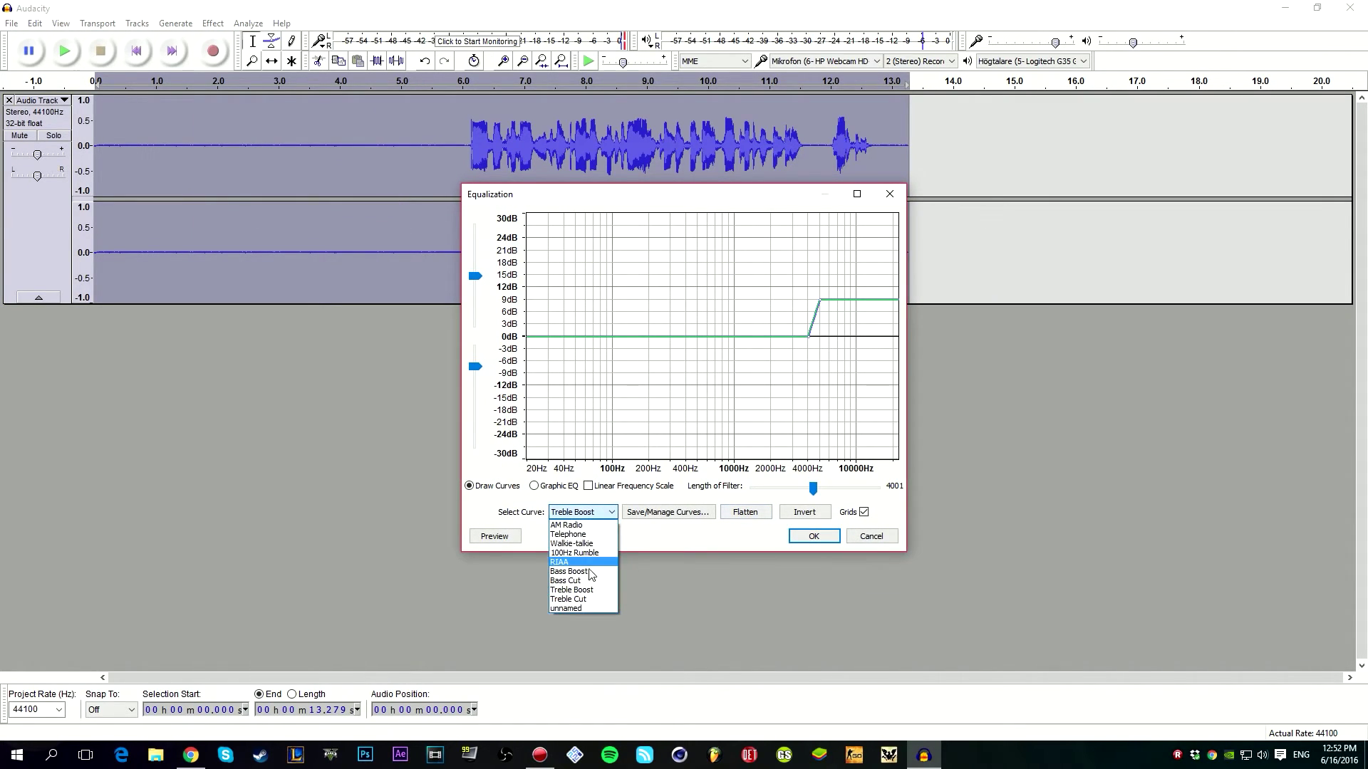
pyautogui.click(590, 571)
pyautogui.click(813, 536)
# Apply the Treble Boost equalization curve to the entire track
pyautogui.click(191, 25)
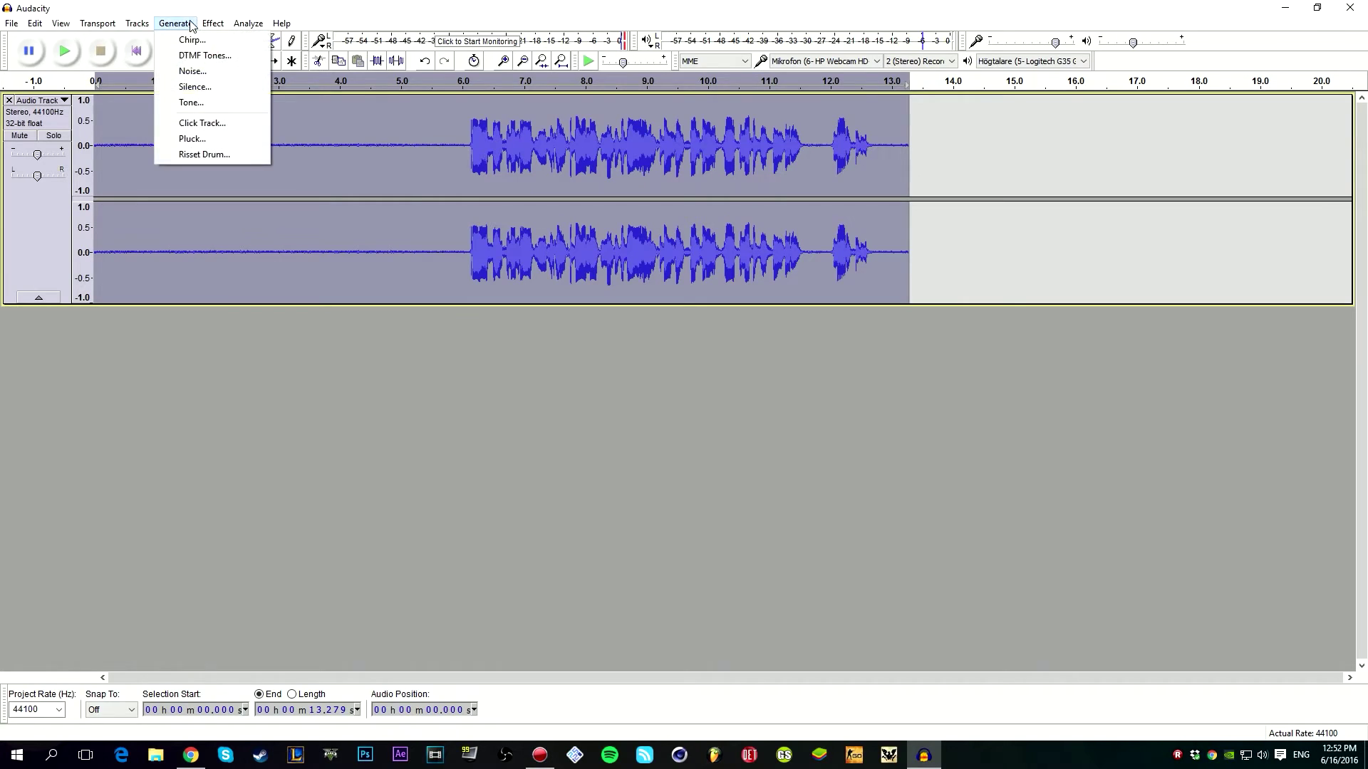
pyautogui.moveTo(212, 22)
pyautogui.click(262, 204)
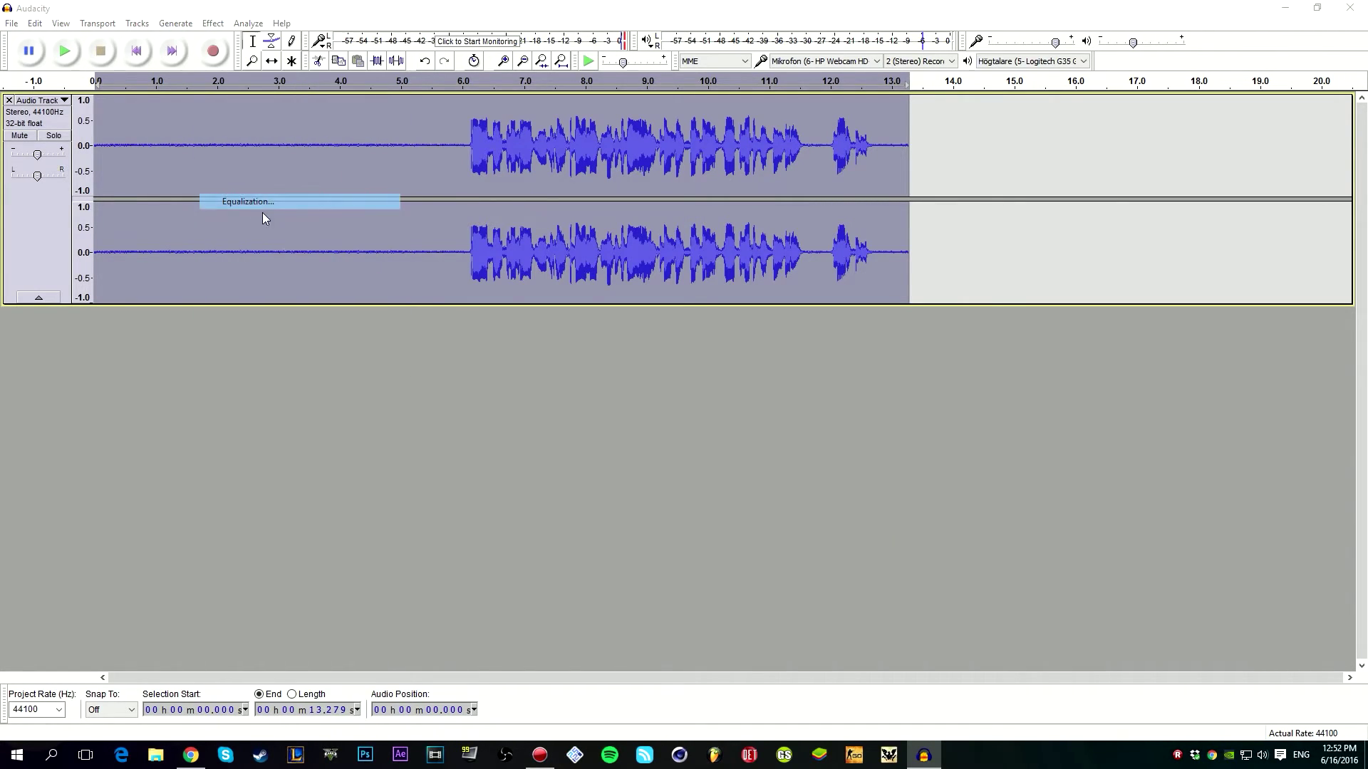
pyautogui.click(596, 512)
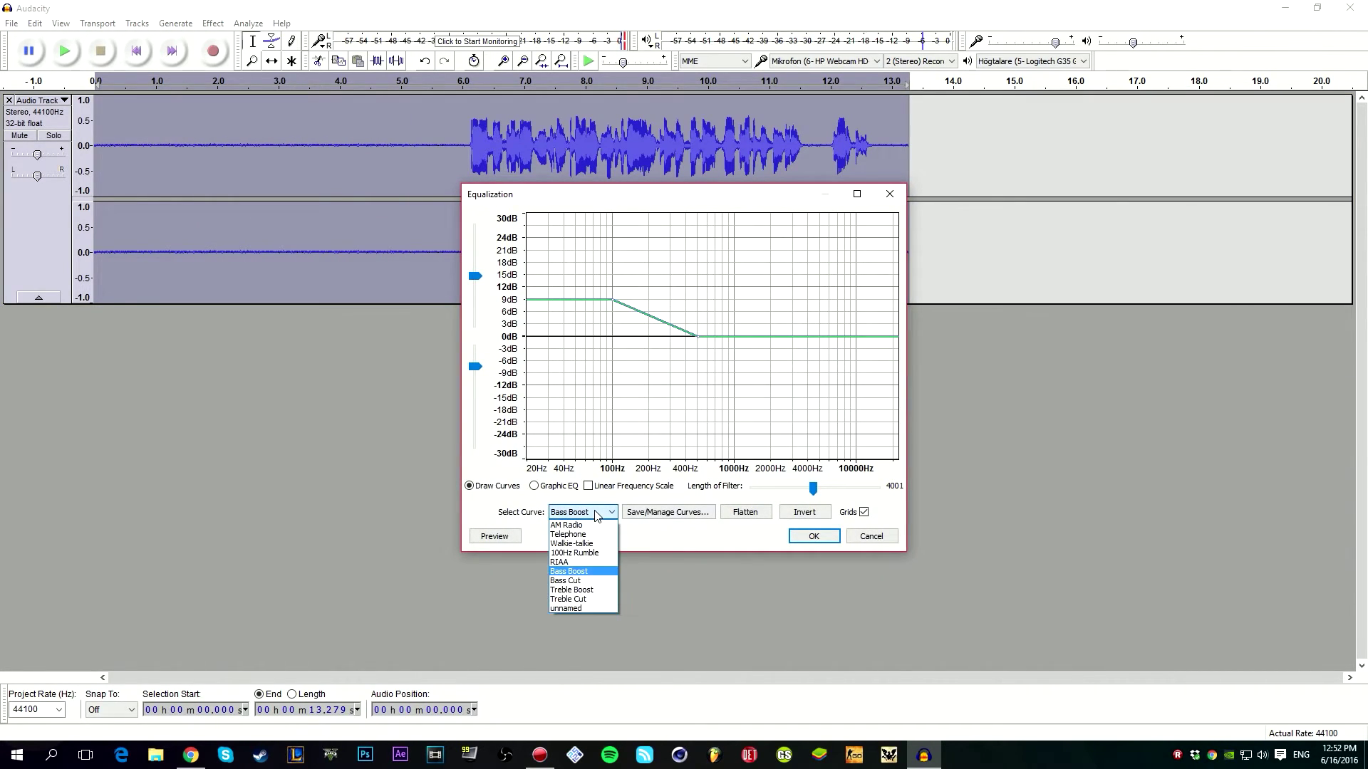
pyautogui.click(572, 590)
pyautogui.click(813, 535)
pyautogui.click(214, 23)
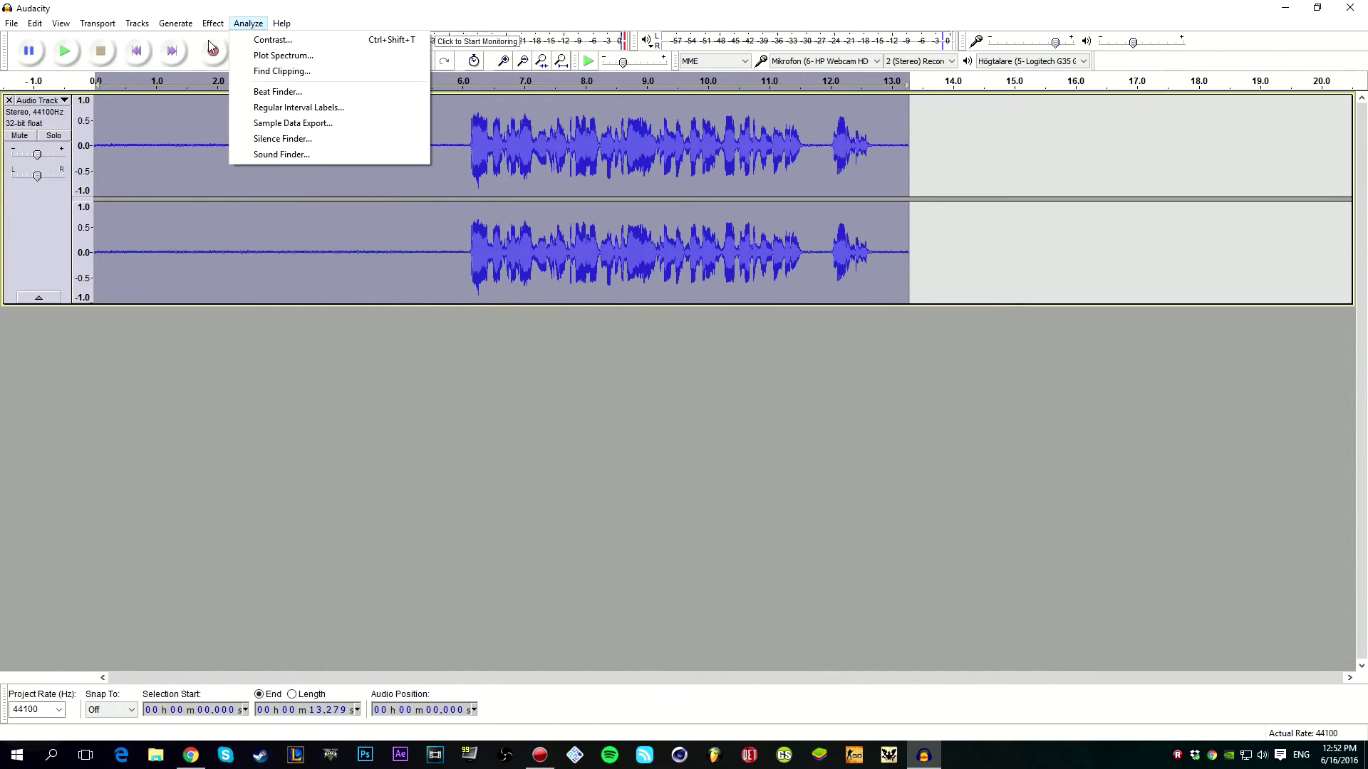
# Apply Normalize to the whole take, then a Hard Limiter with a -6 dB limit
pyautogui.click(249, 295)
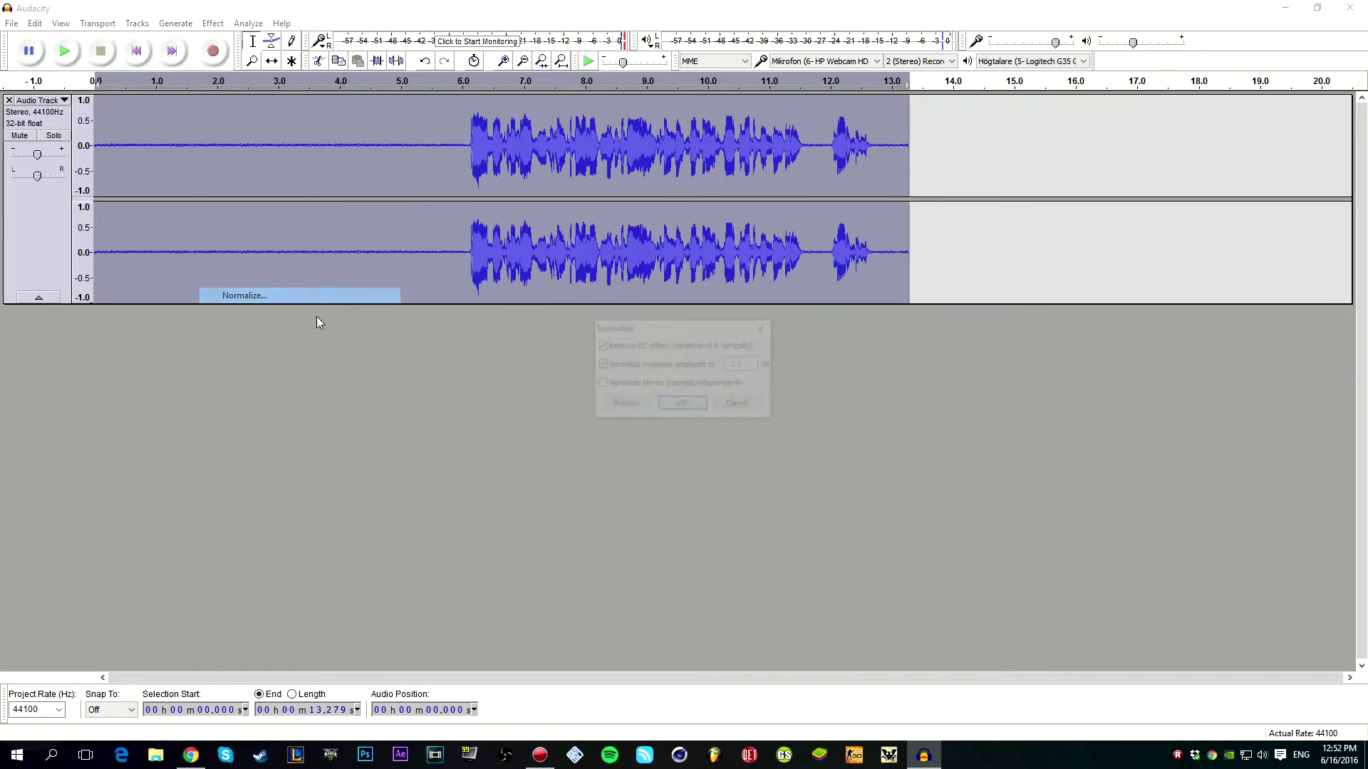
pyautogui.click(712, 403)
pyautogui.click(213, 23)
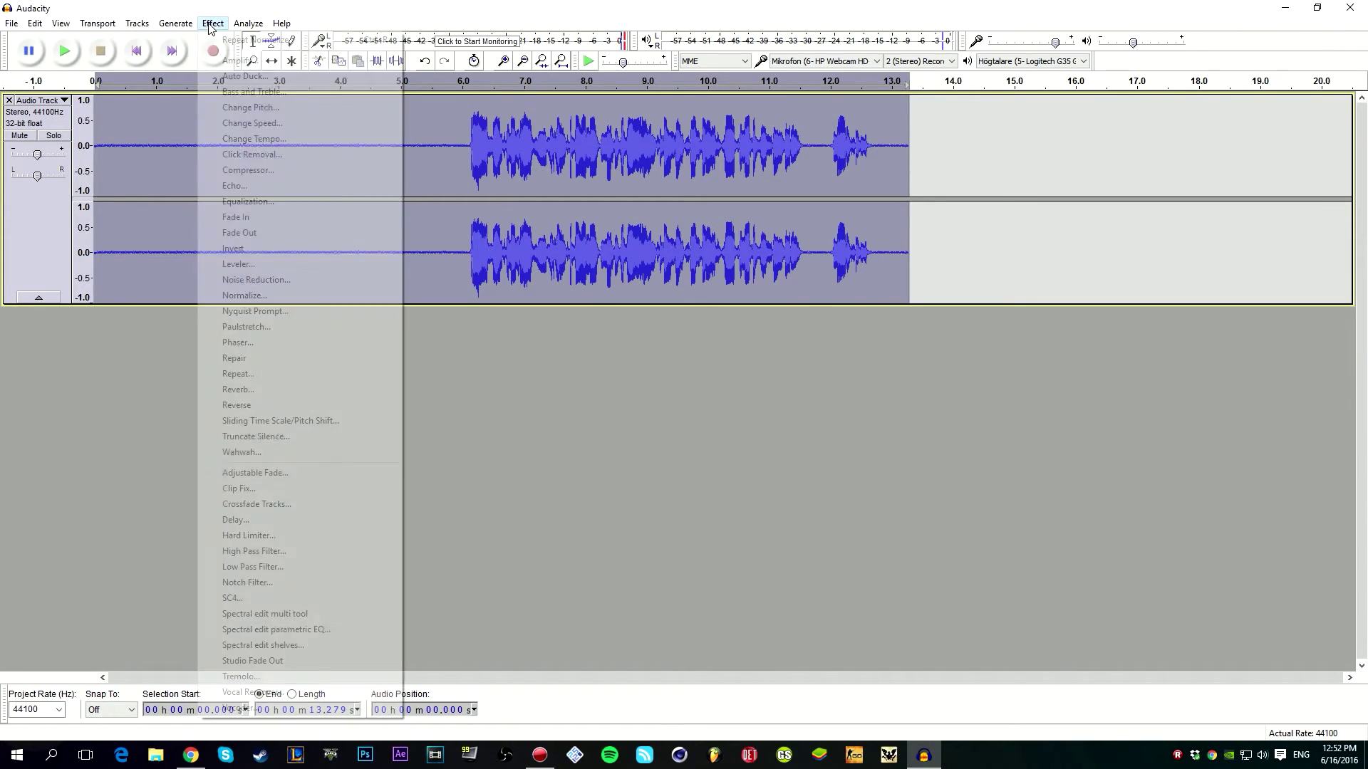
pyautogui.click(309, 536)
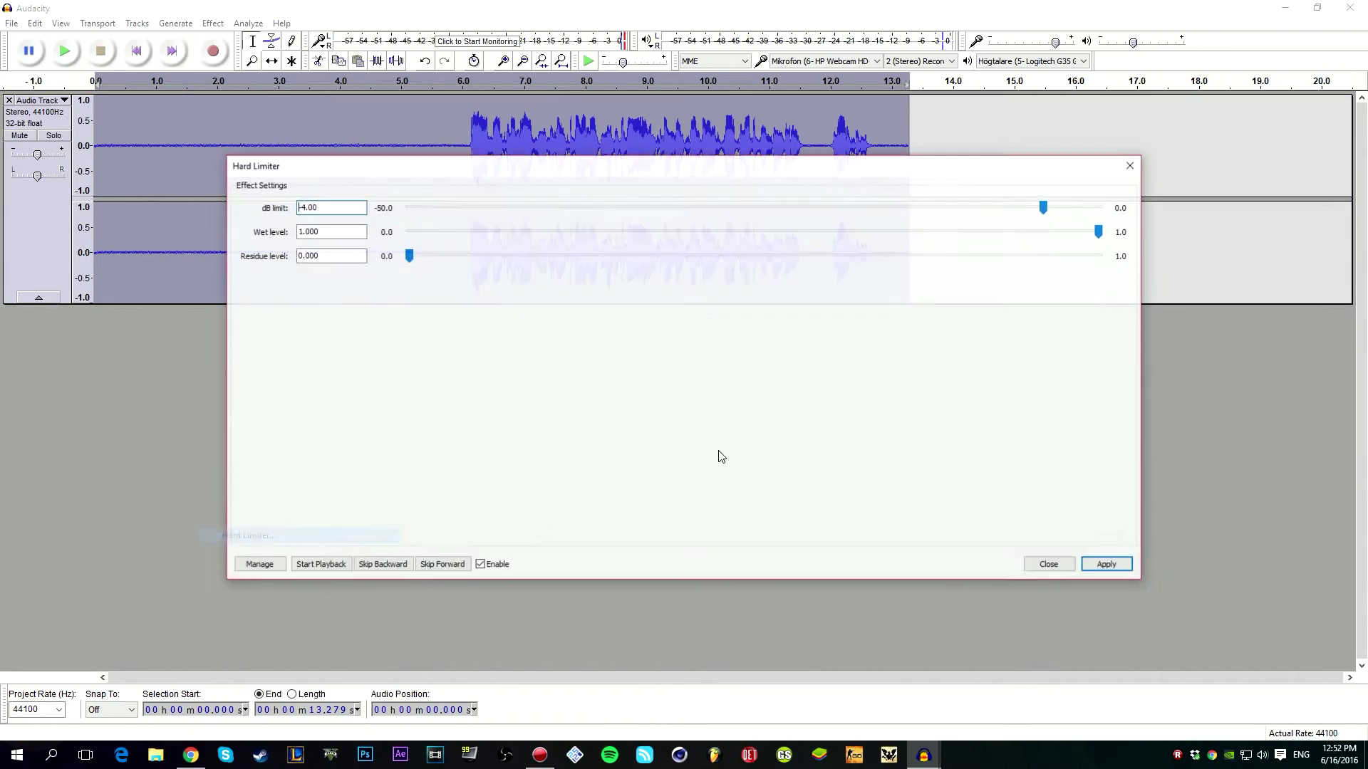
pyautogui.moveTo(1045, 207)
pyautogui.mouseDown()
pyautogui.moveTo(1063, 210)
pyautogui.moveTo(1018, 207)
pyautogui.mouseUp()
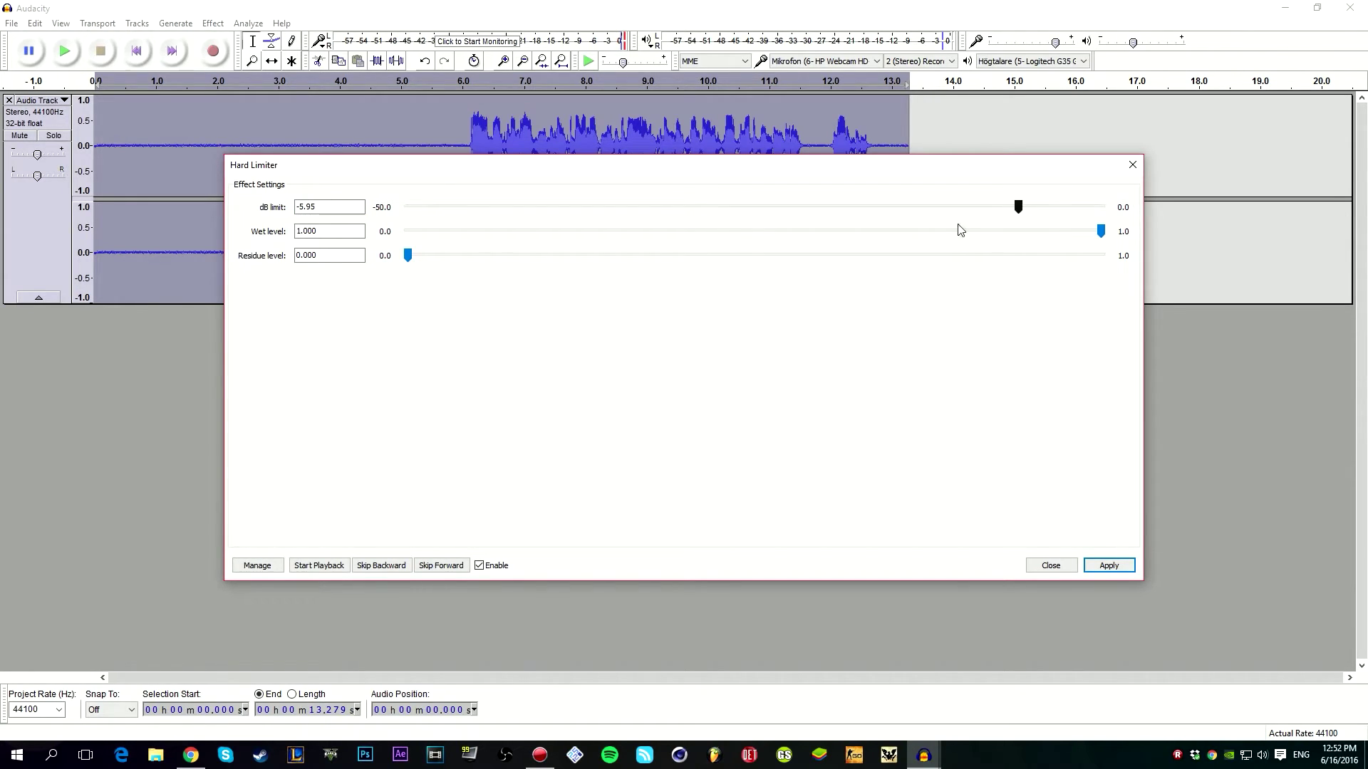
pyautogui.moveTo(326, 207); pyautogui.dragTo(302, 208)
pyautogui.write('6')
pyautogui.click(1095, 564)
pyautogui.click(1132, 165)
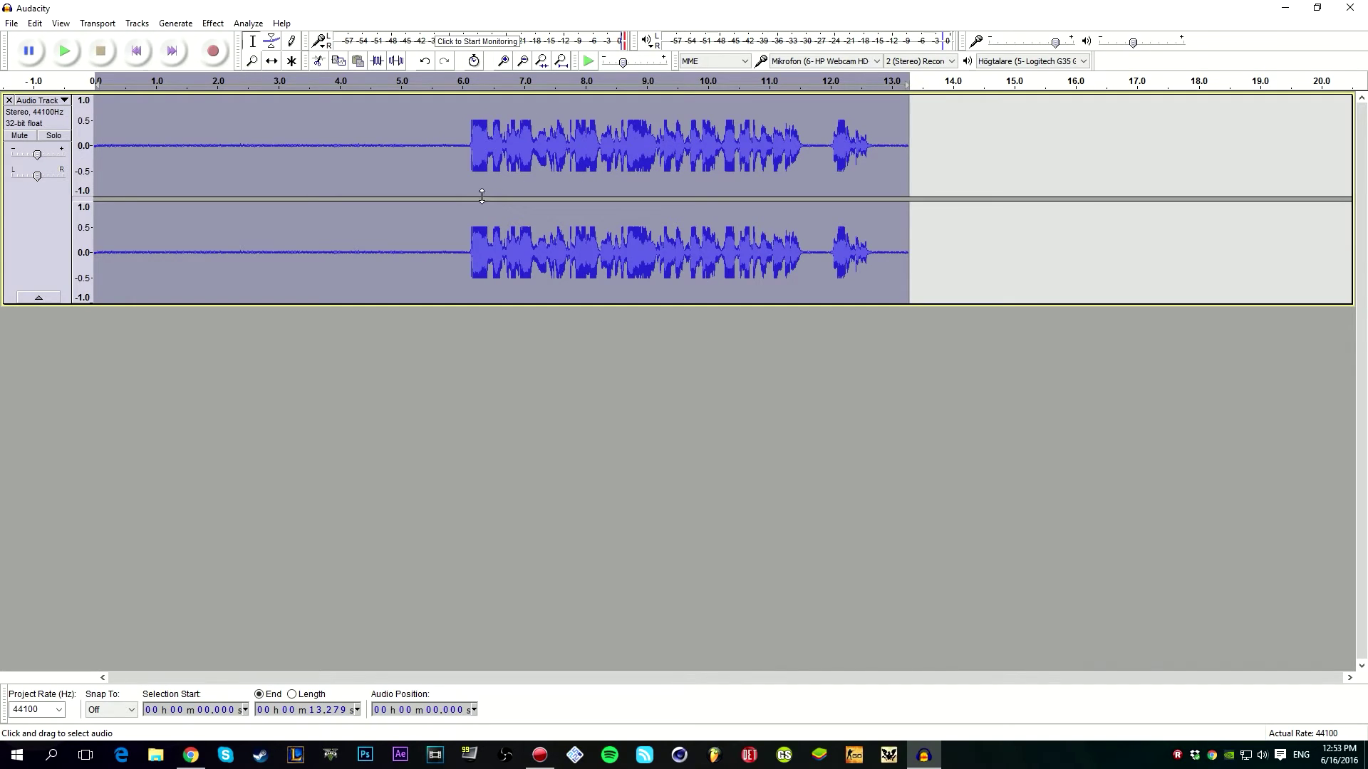
pyautogui.click(423, 248)
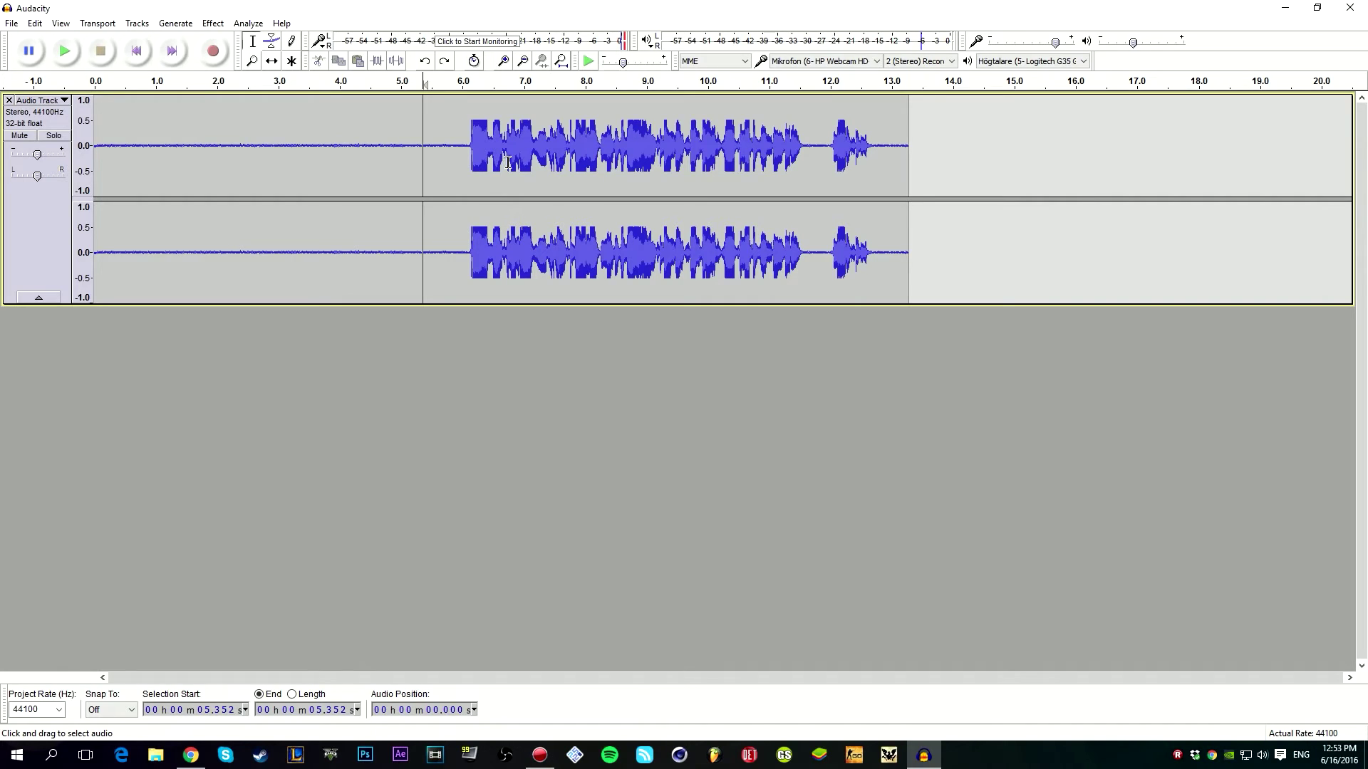
pyautogui.hotkey('ctrl', 'a')
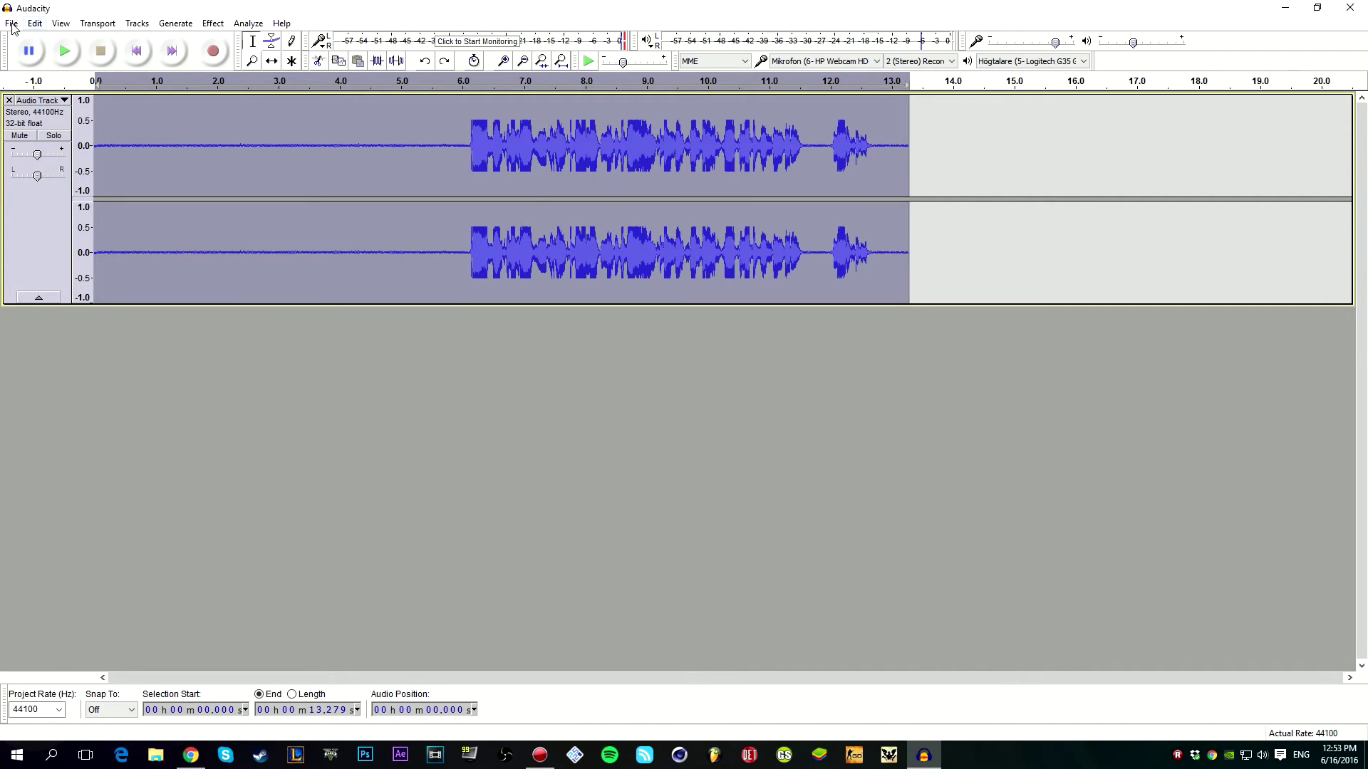
pyautogui.click(12, 24)
pyautogui.click(72, 216)
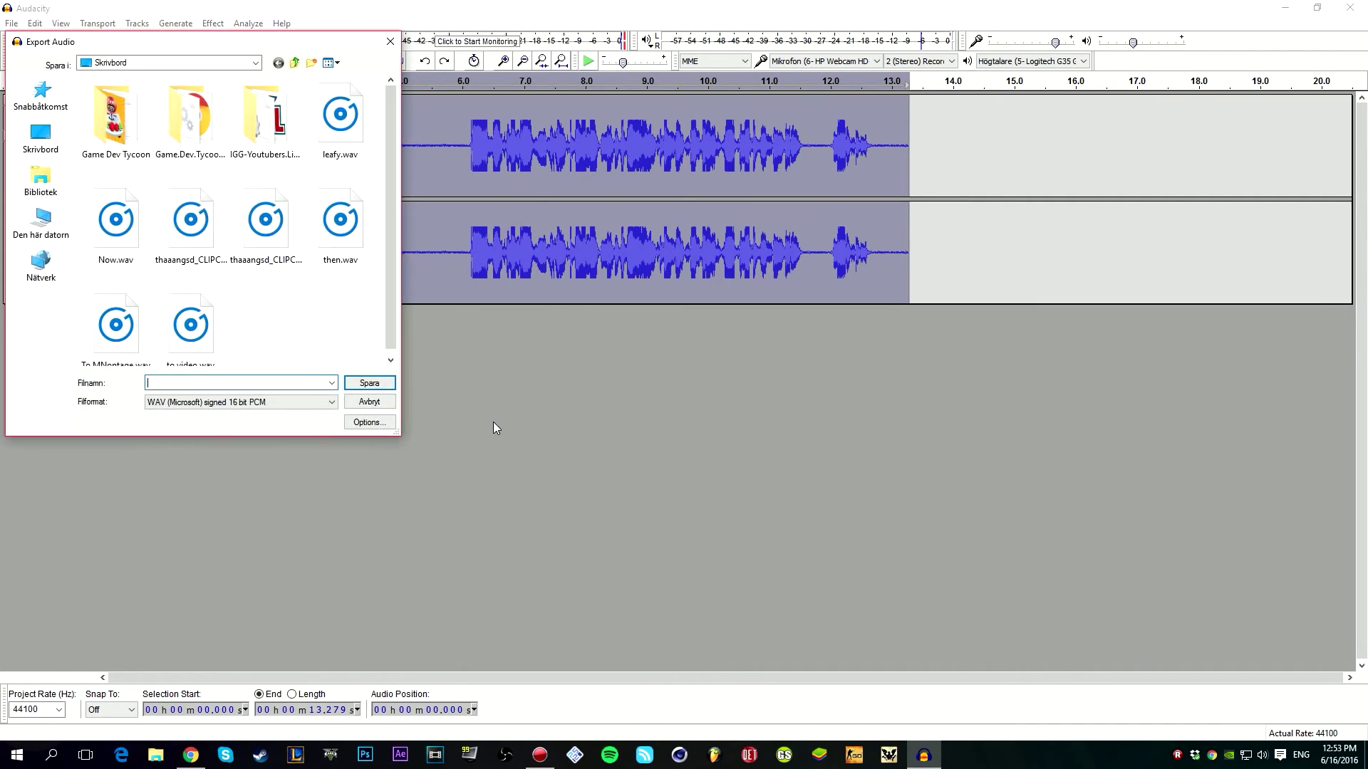
pyautogui.click(369, 402)
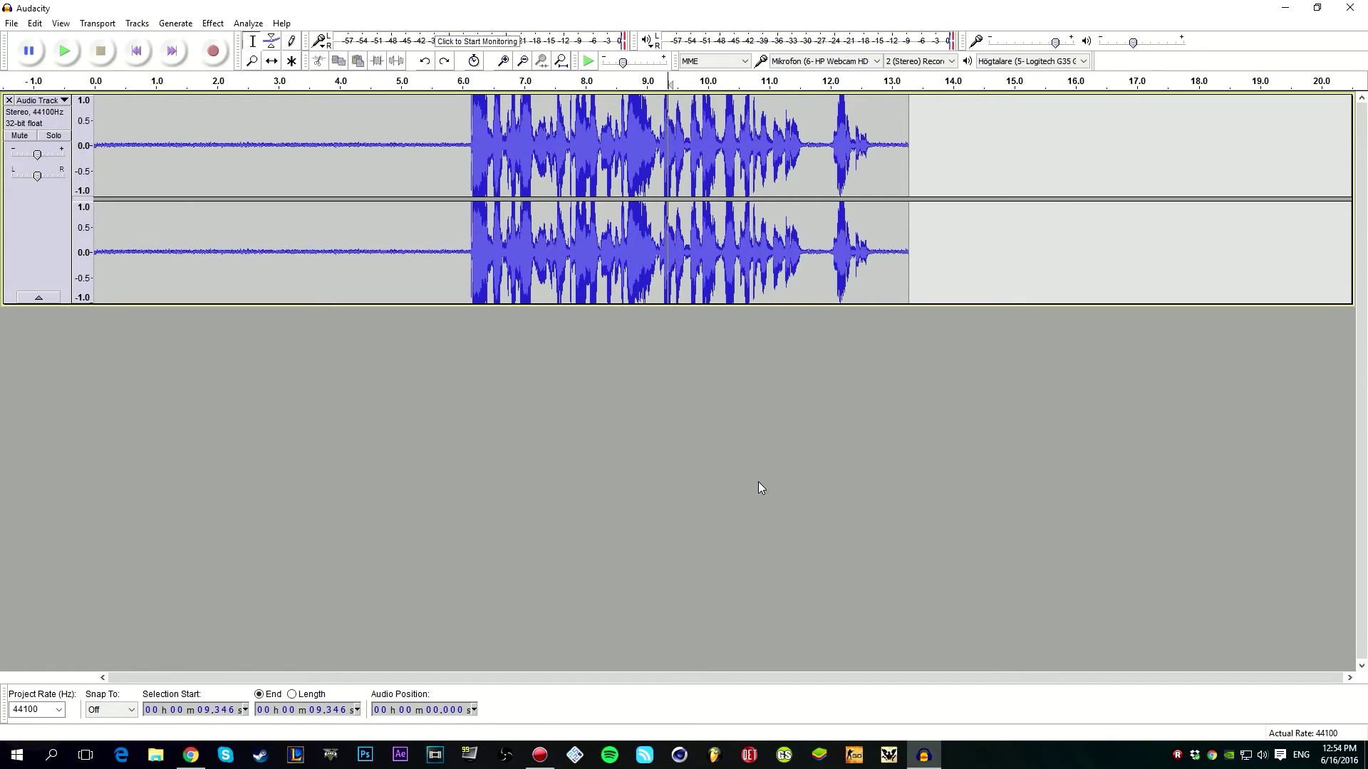